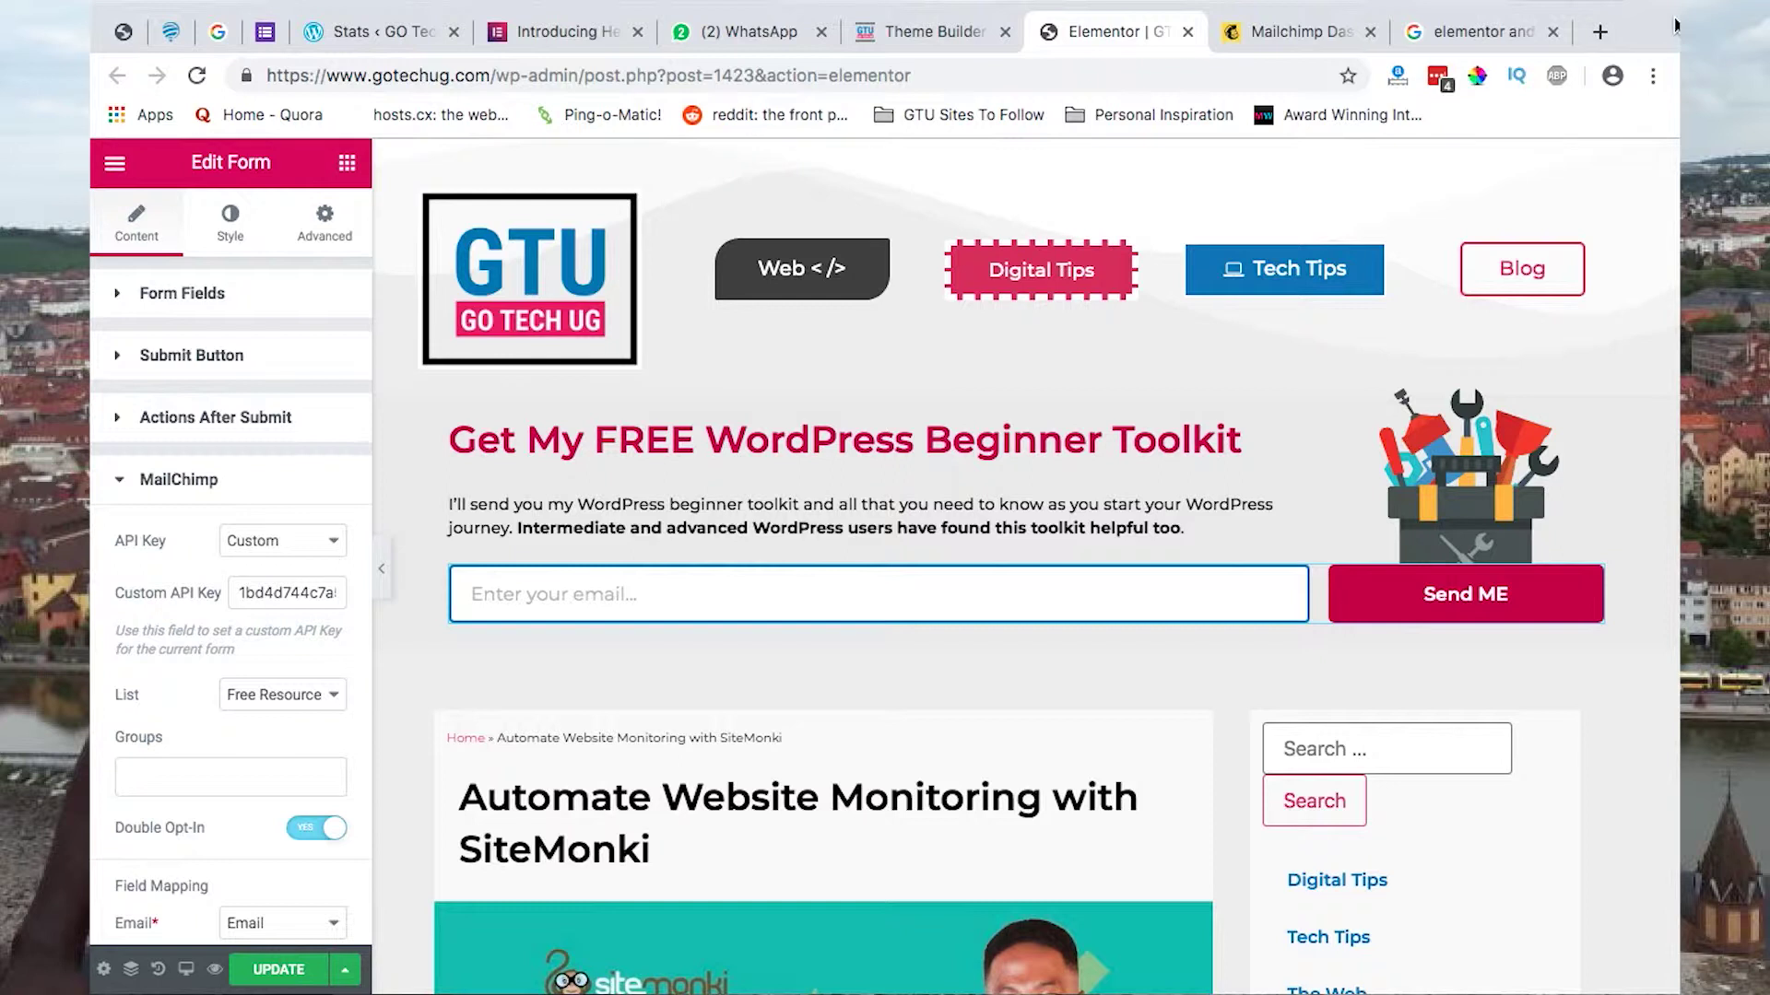
- Switch to the Theme Builder template list that includes the GTU Post template
left_click(920, 31)
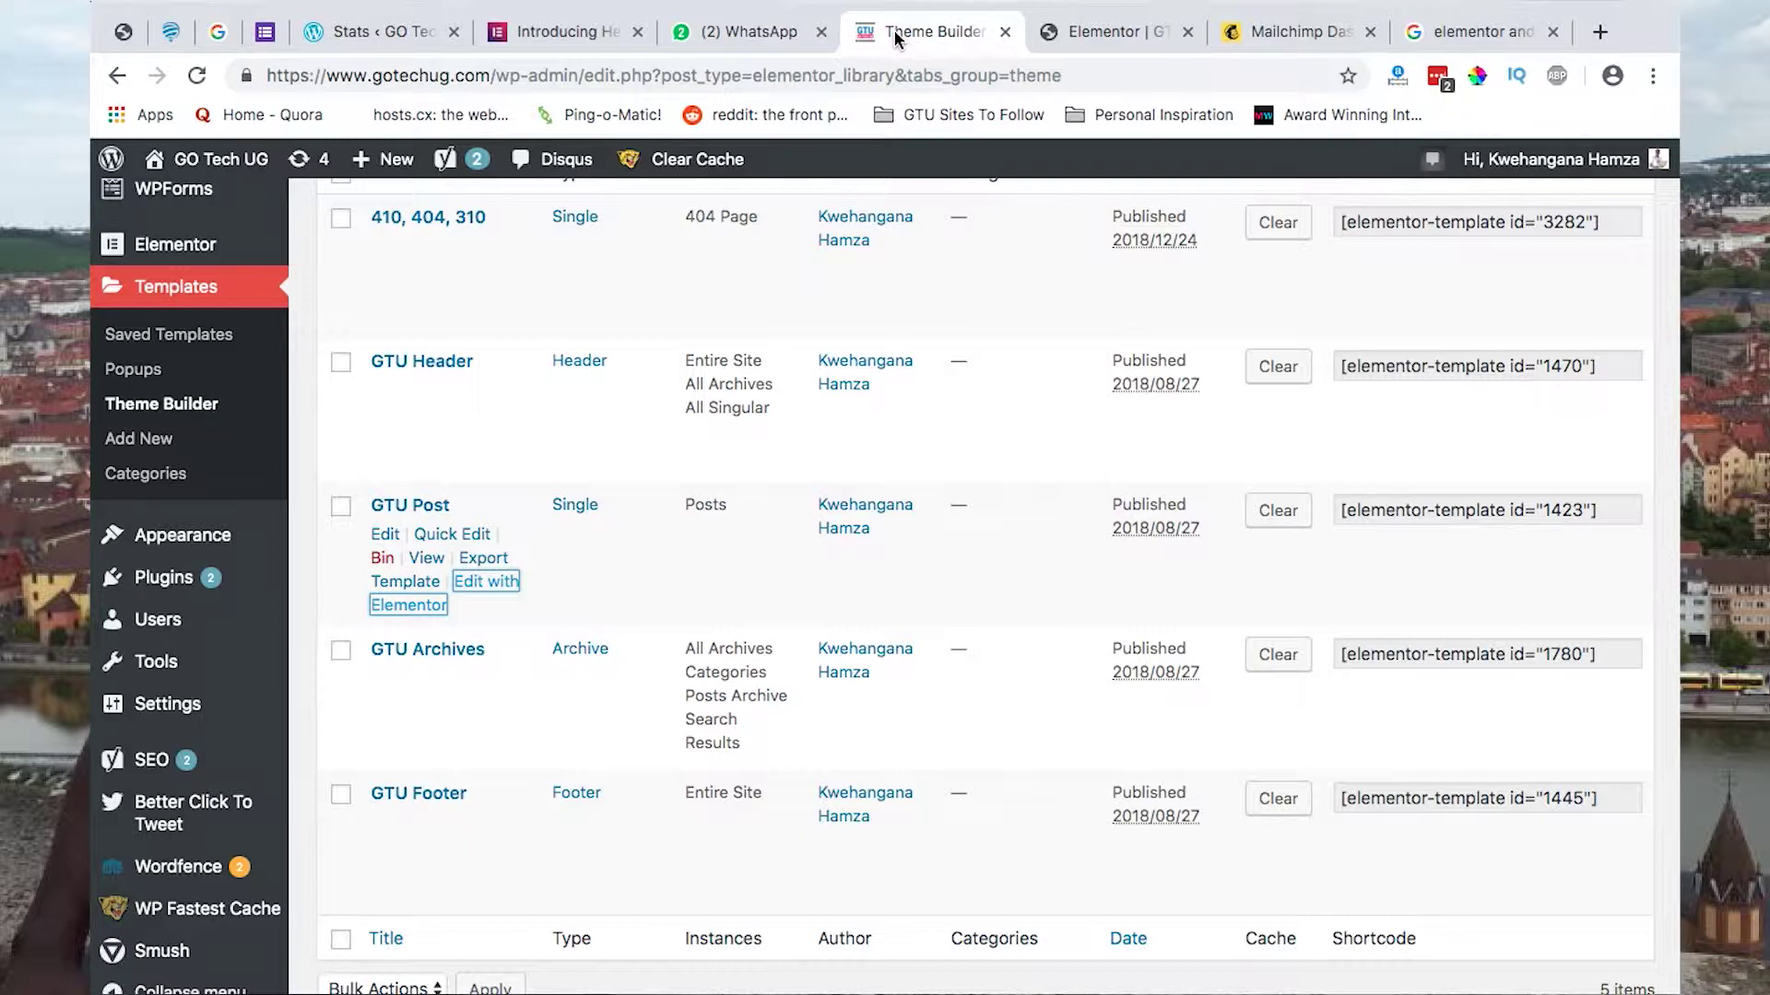
scroll(1016, 398, "up", 3)
scroll(1016, 399, "up", 2)
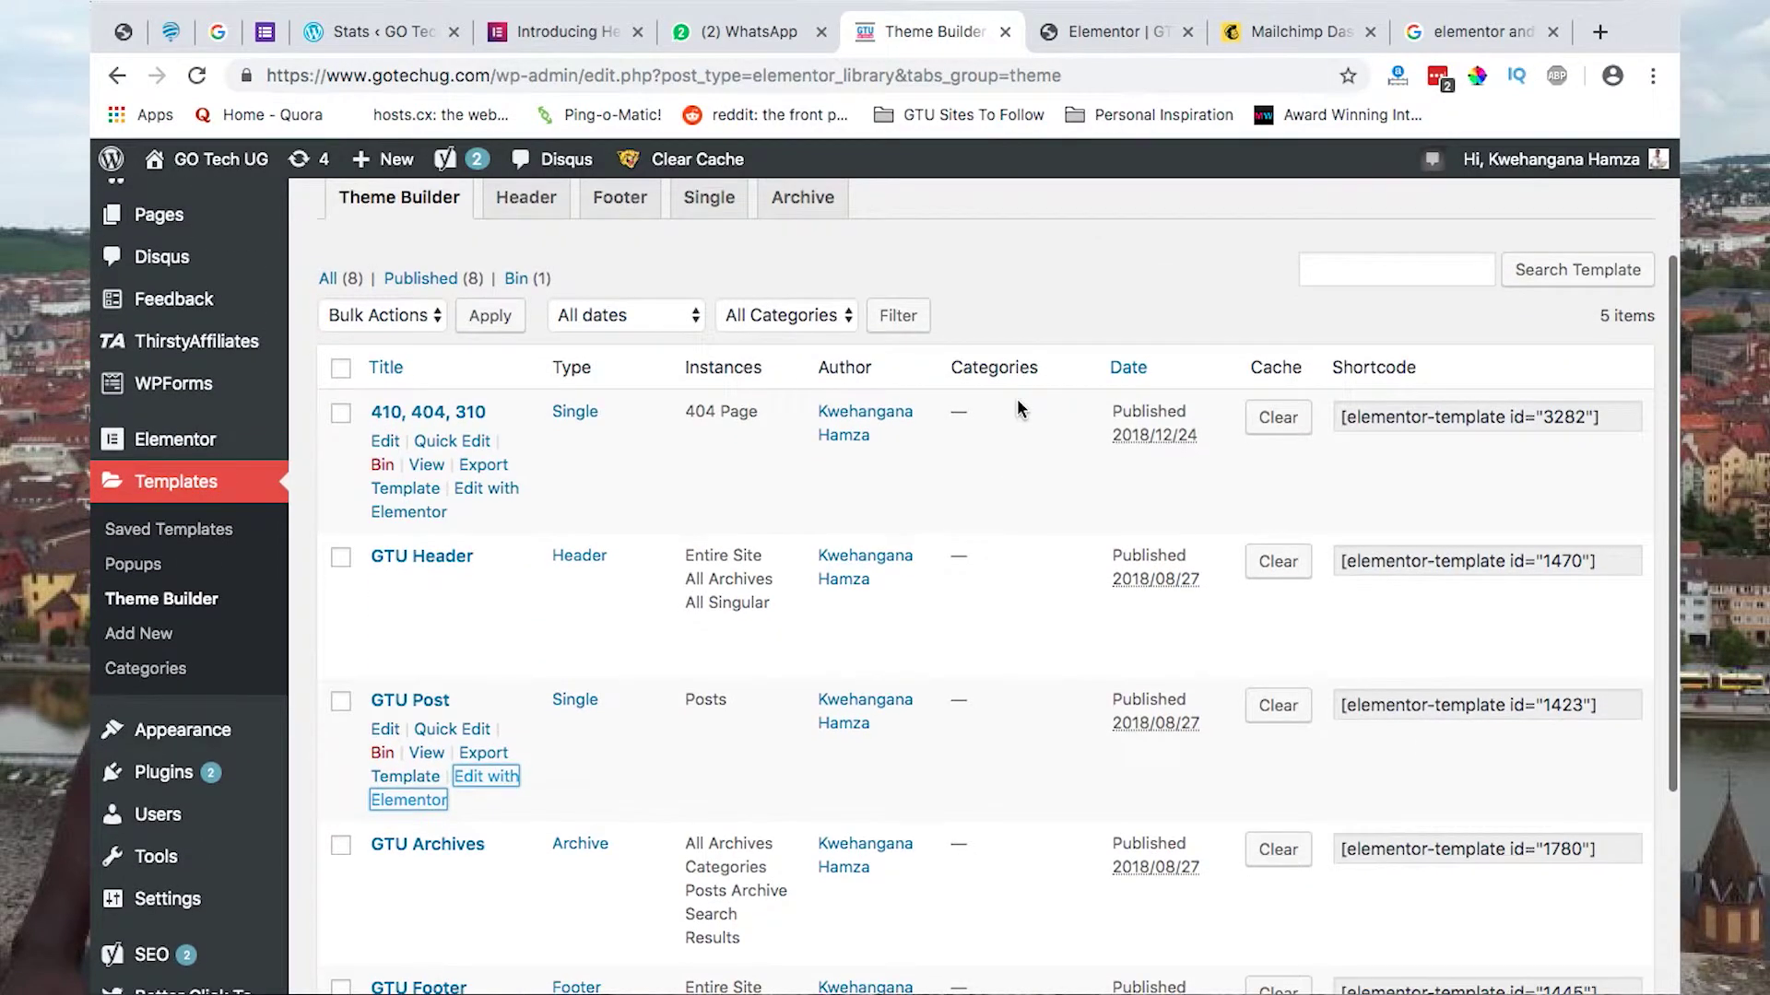
scroll(718, 527, "down", 2)
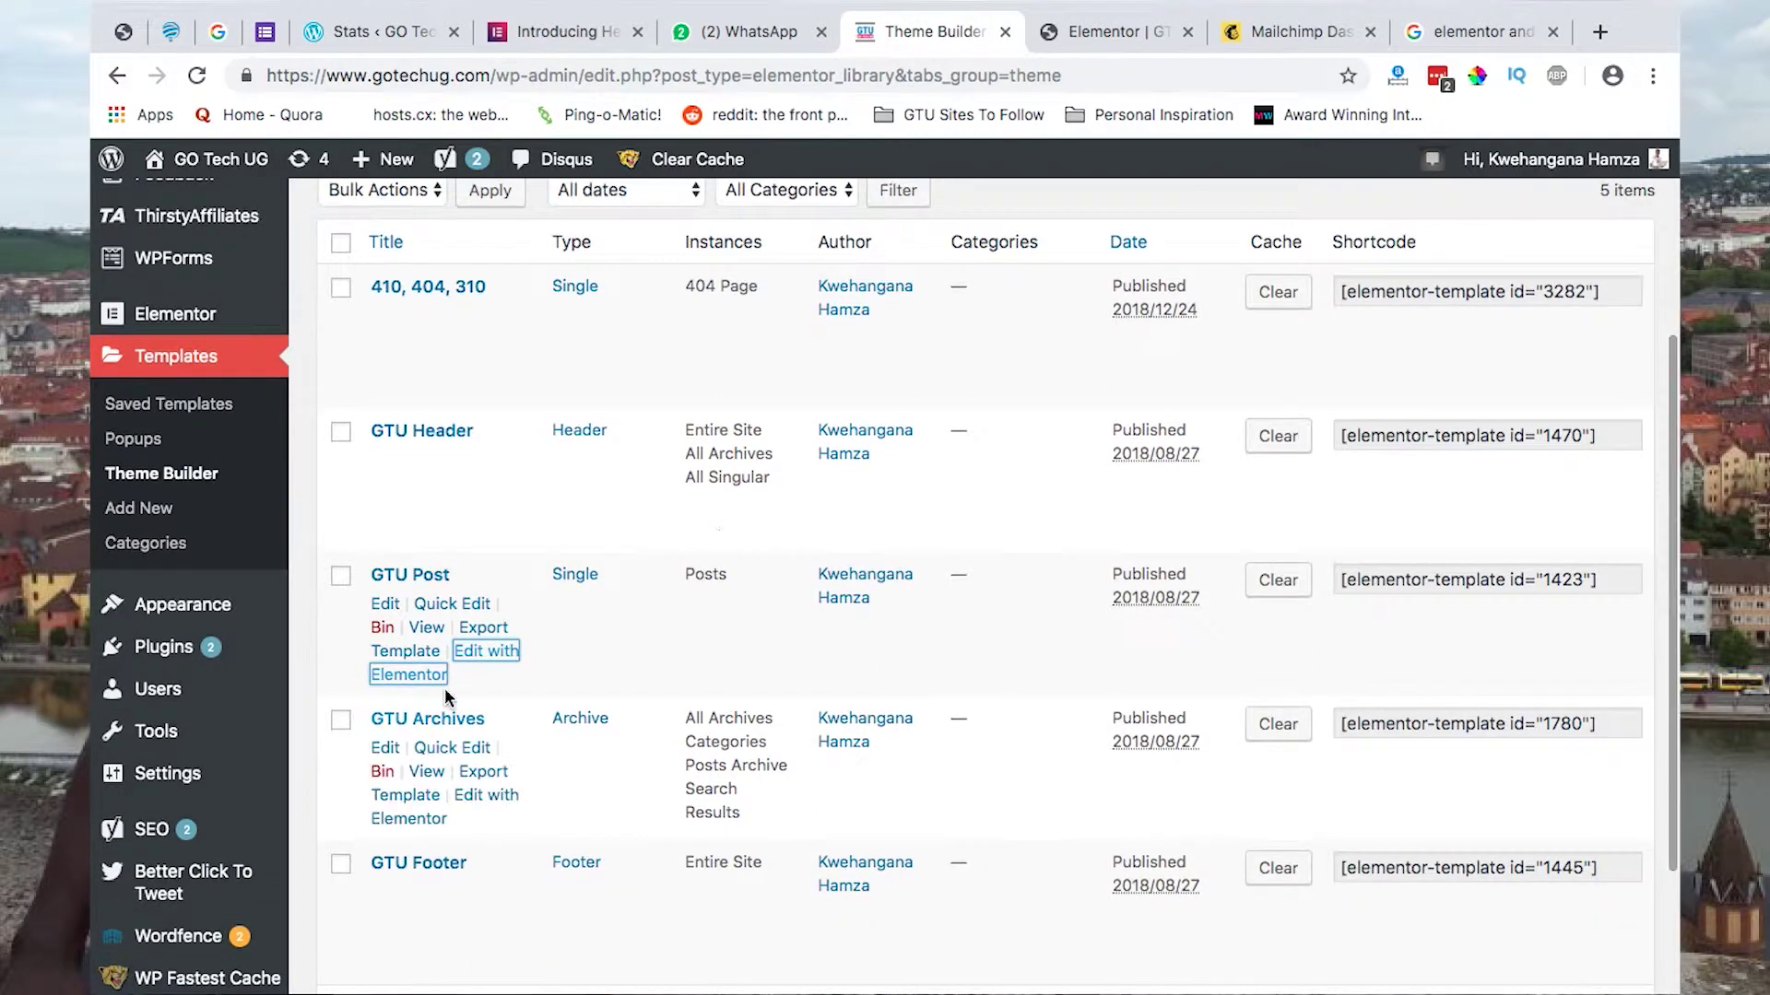
- Return to the GTU Post template's signup form settings in the Elementor editor
left_click(1107, 31)
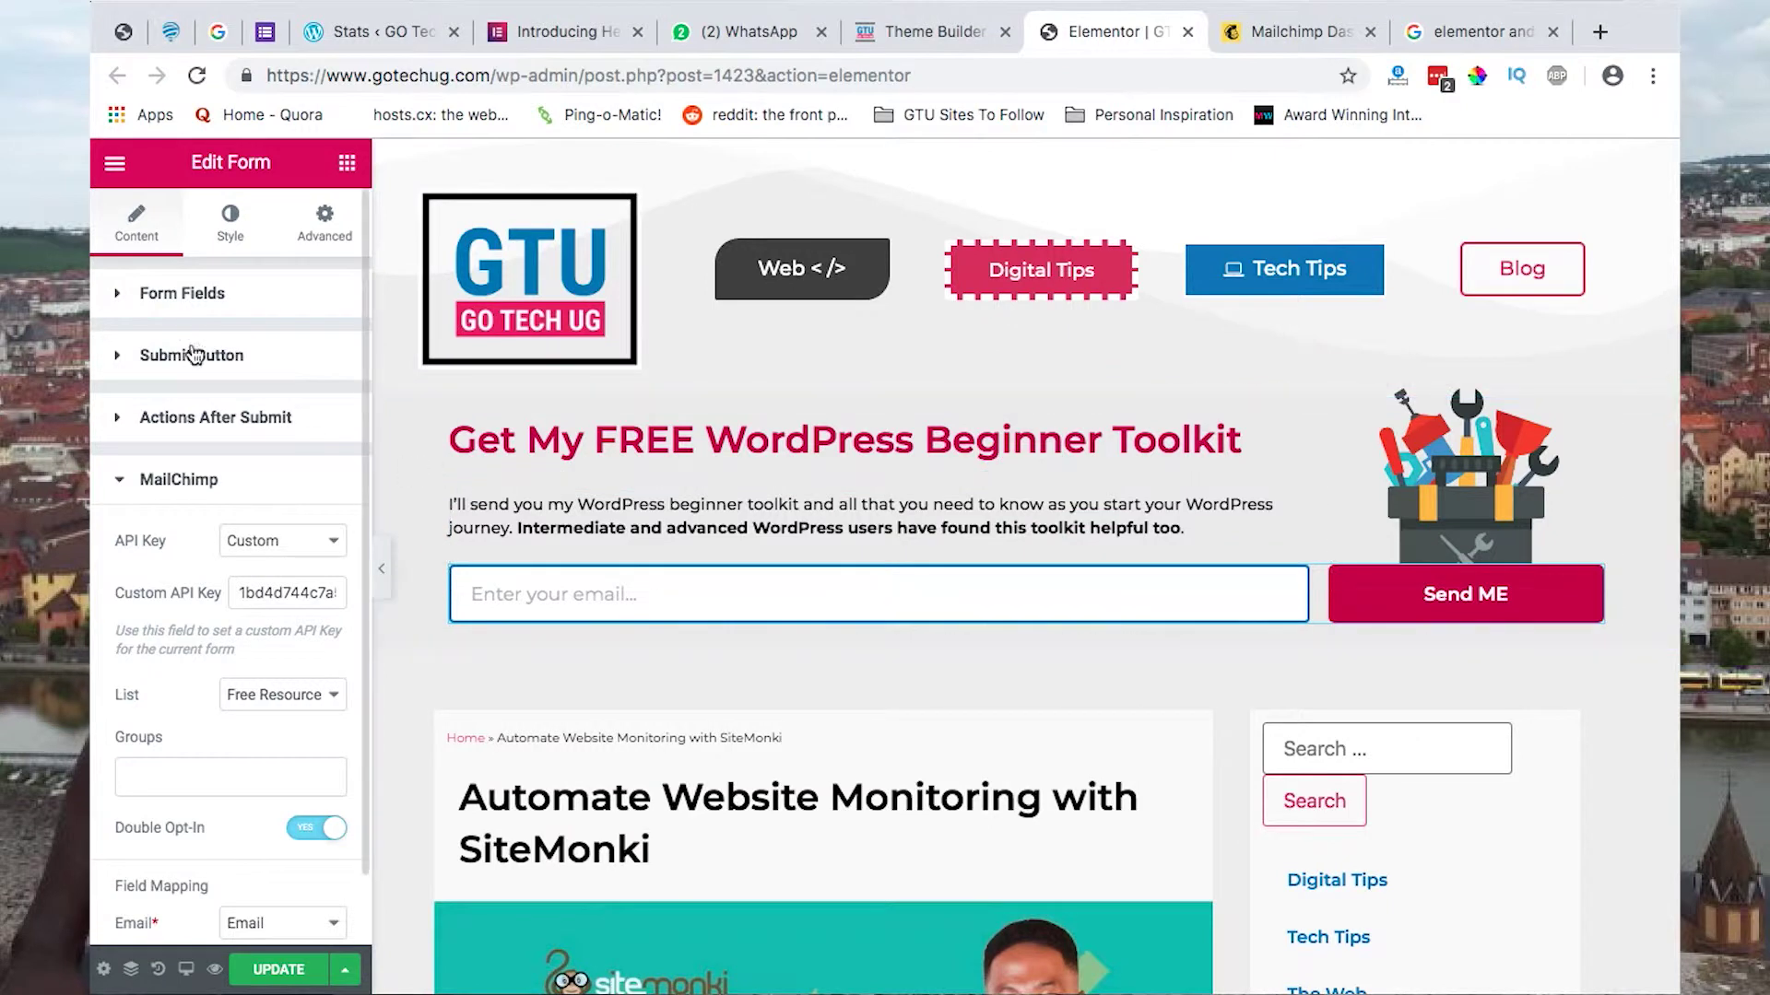
left_click(181, 293)
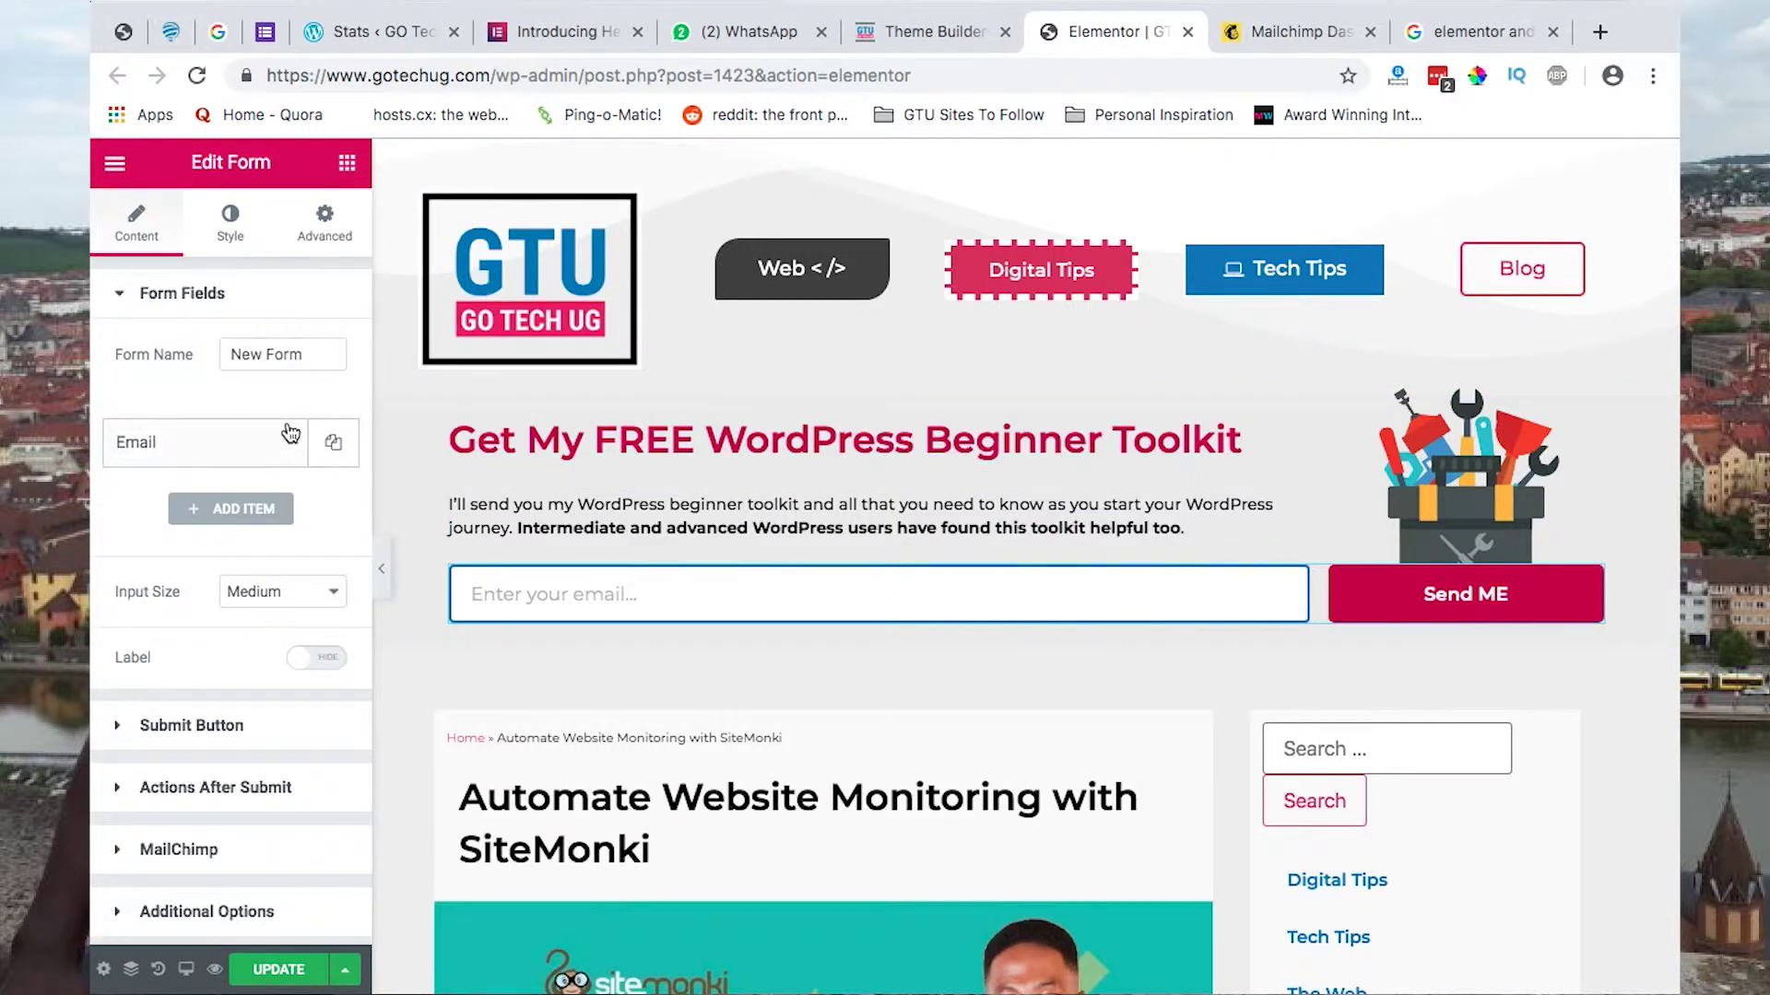
left_click(175, 294)
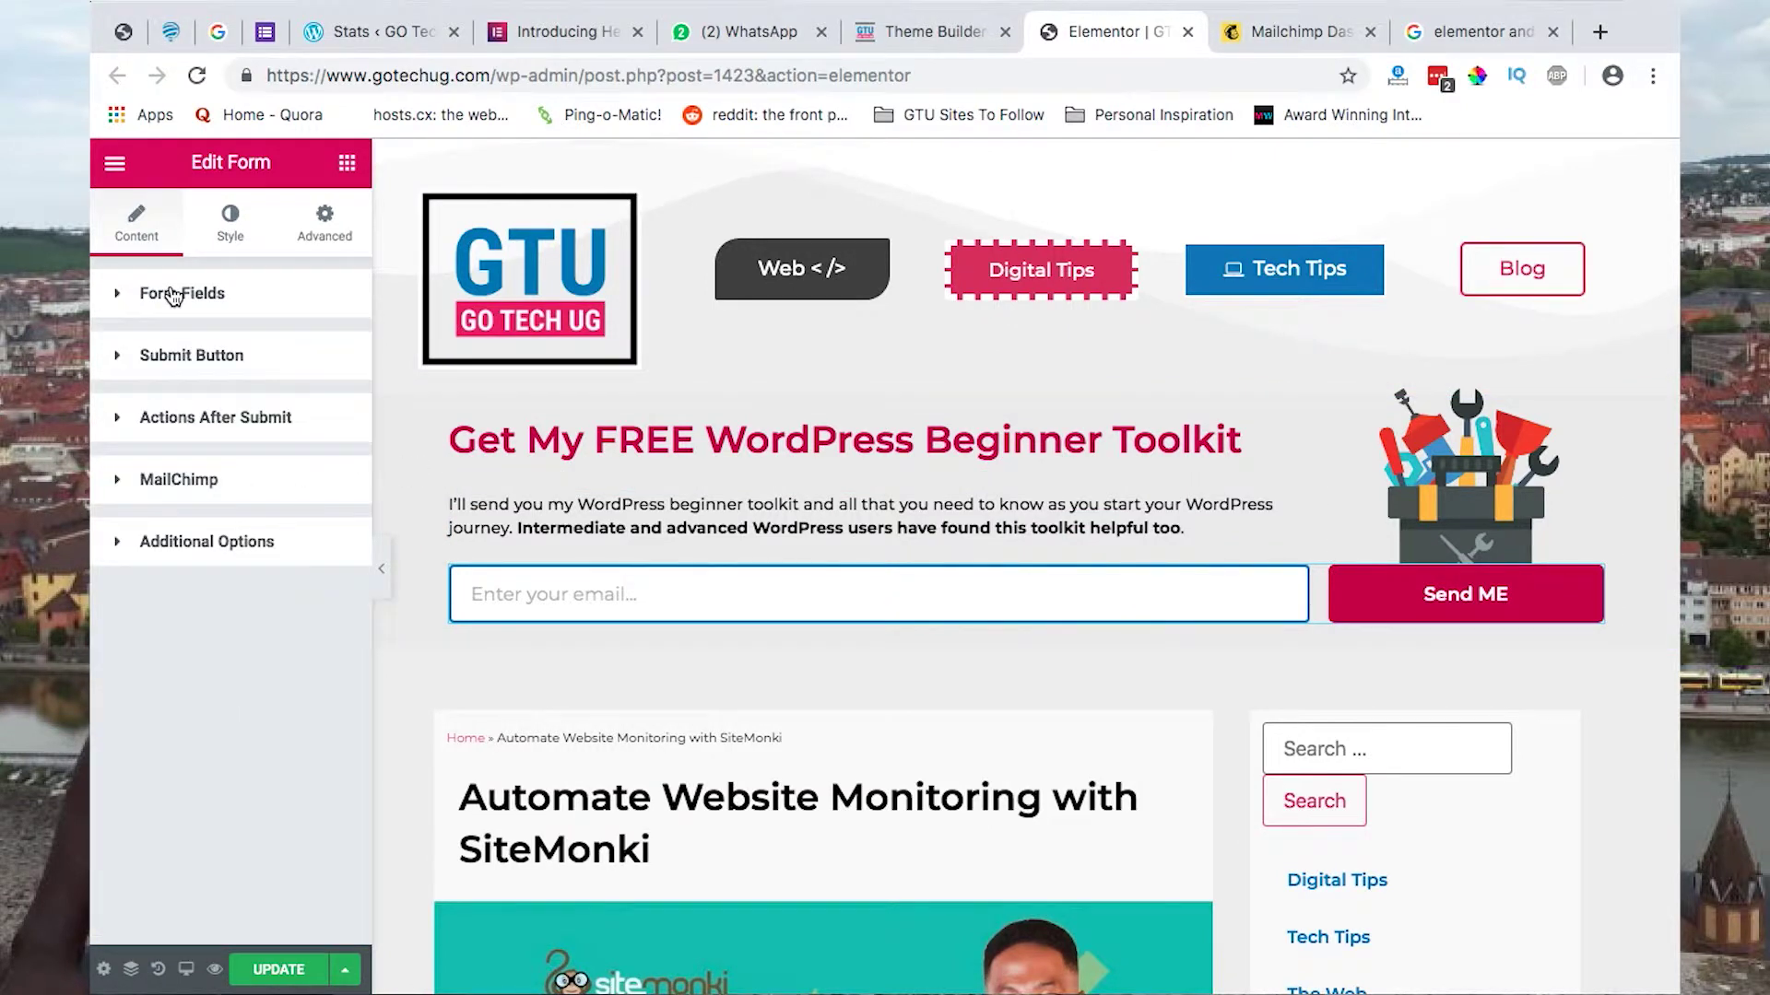
left_click(177, 361)
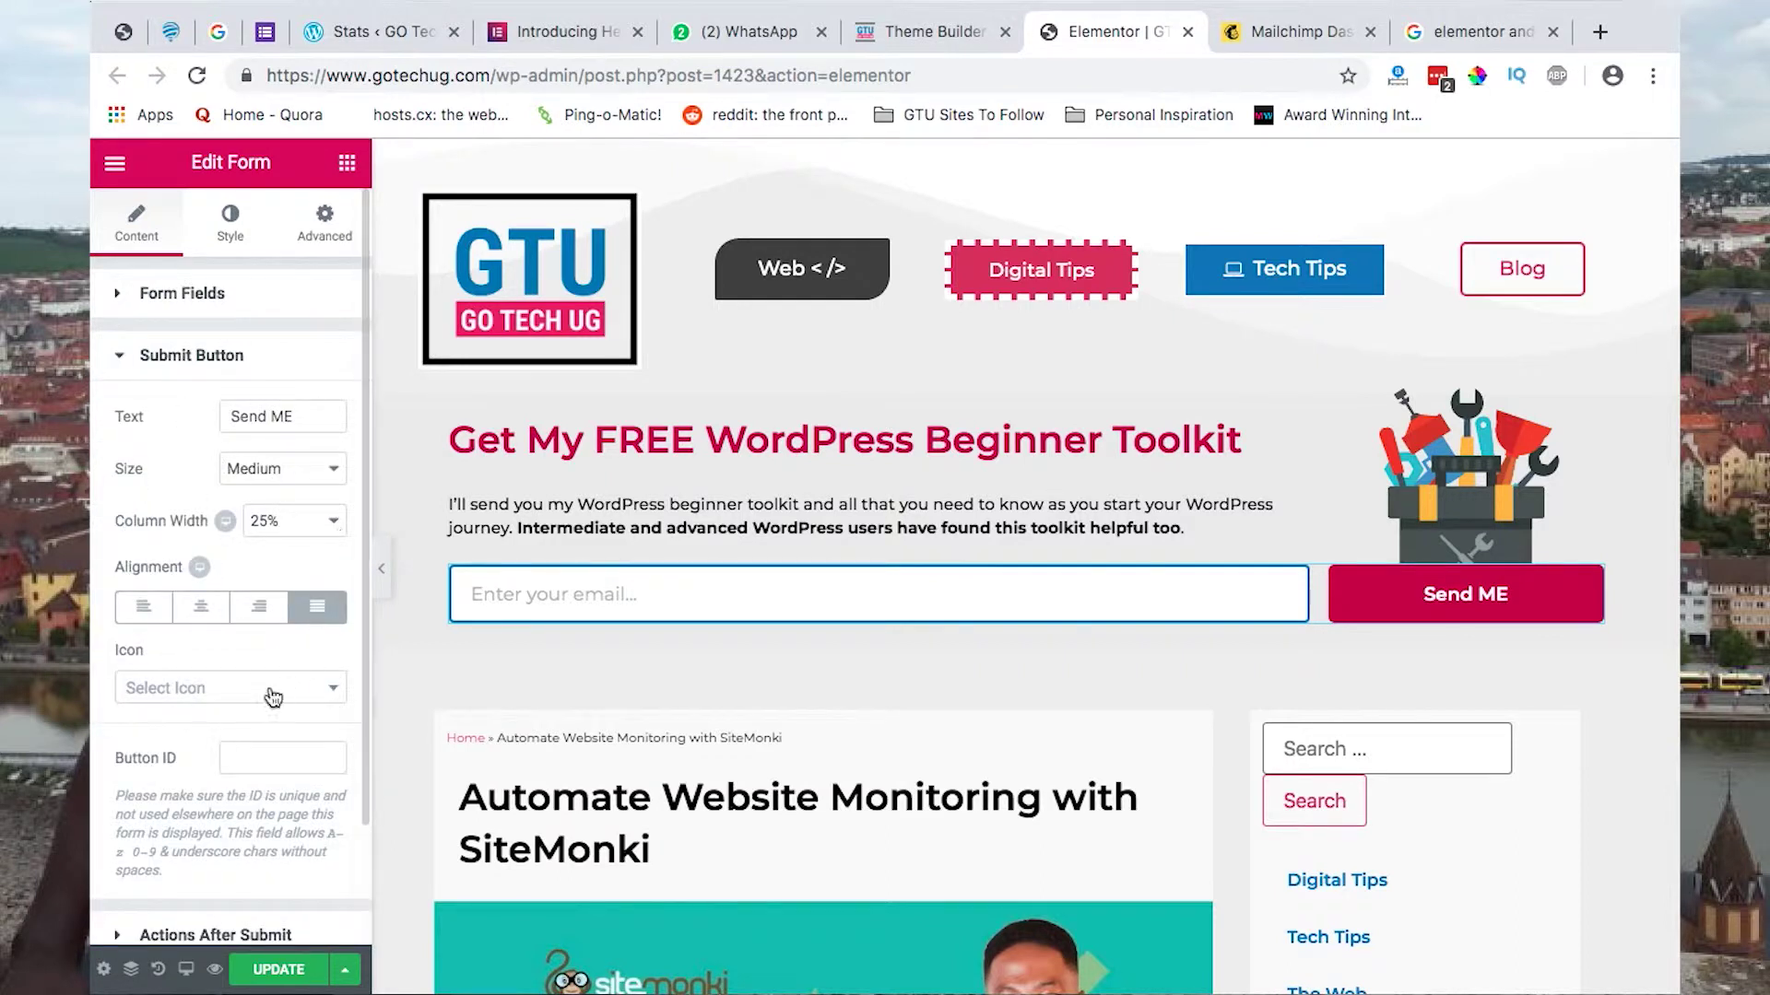
left_click(170, 360)
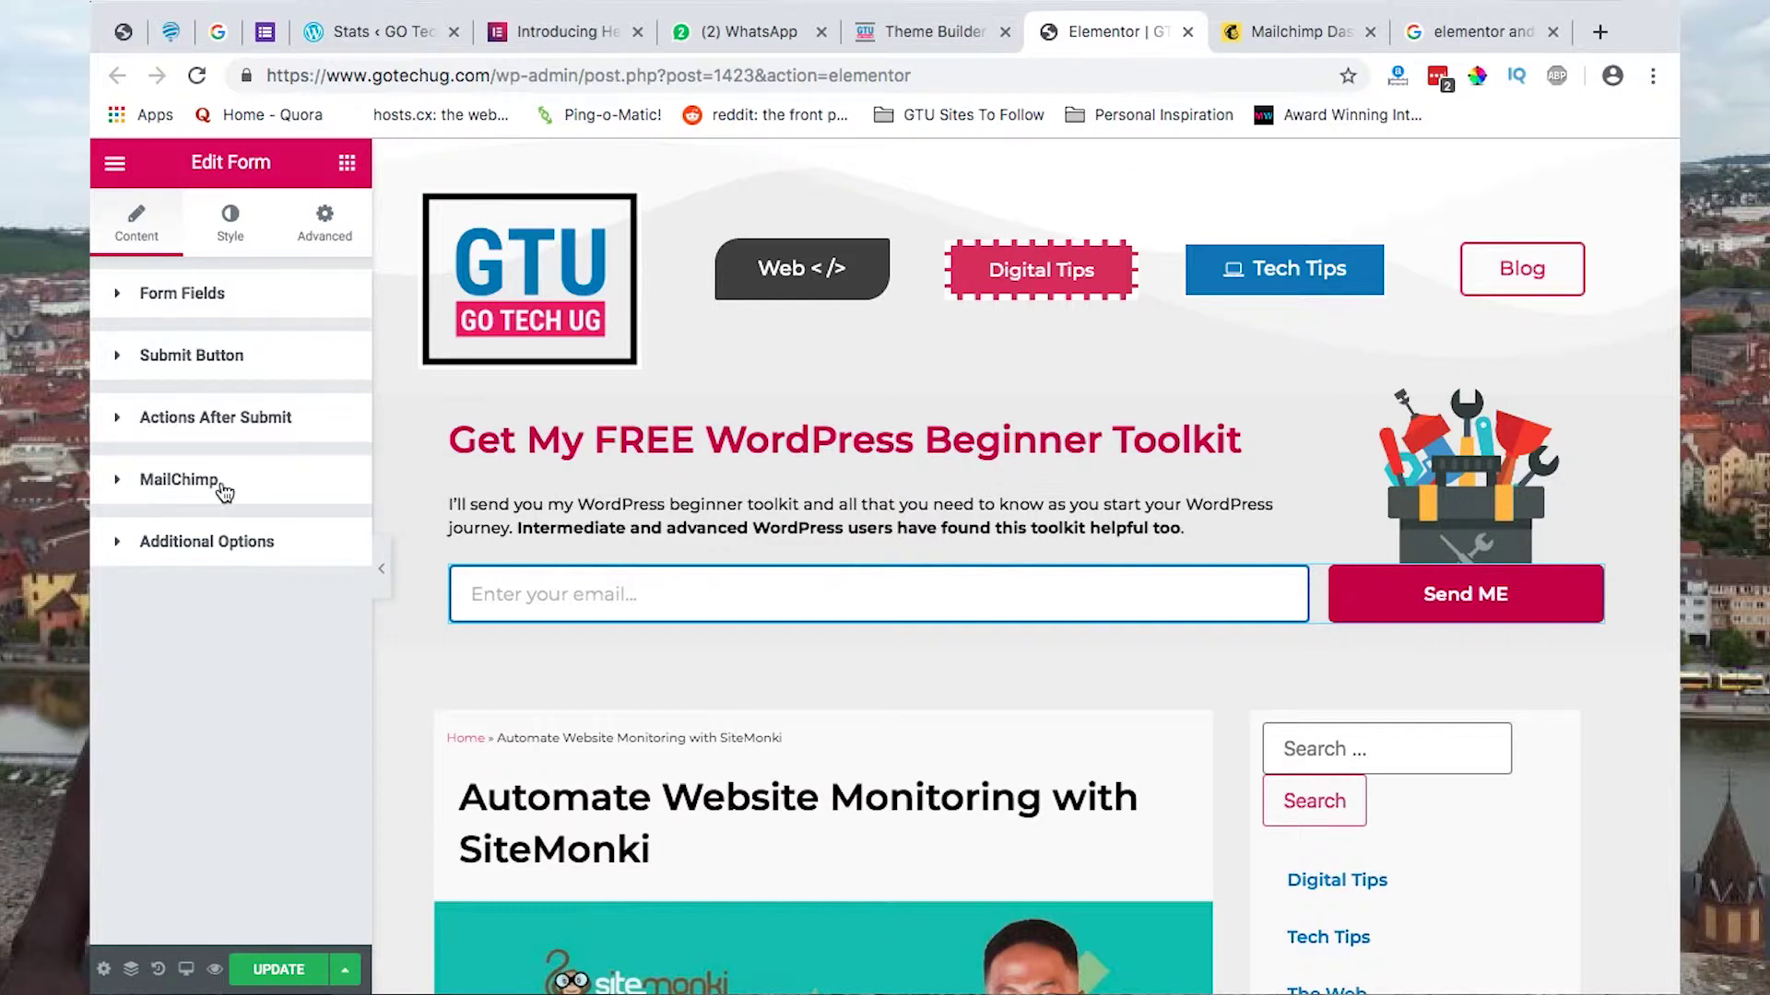
- Confirm the MailChimp after-submit action, set its API Key source to Custom, then go to Mailchimp
left_click(193, 425)
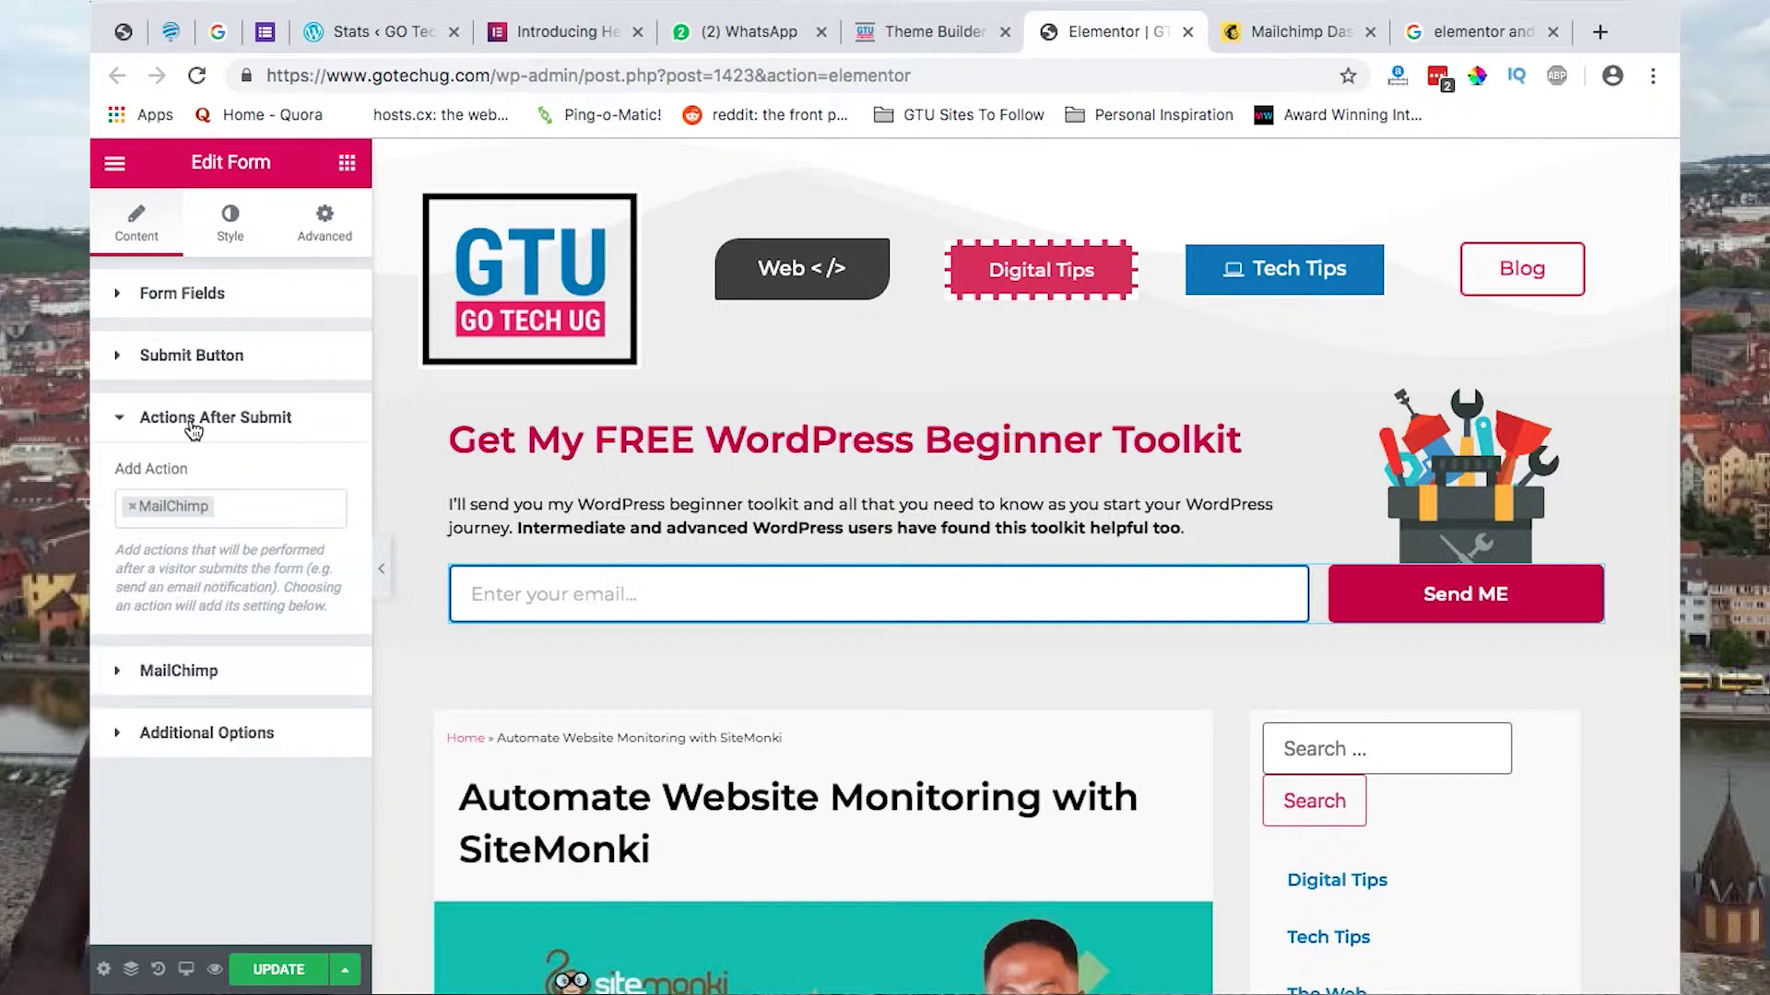
left_click(132, 515)
left_click(221, 506)
left_click(124, 673)
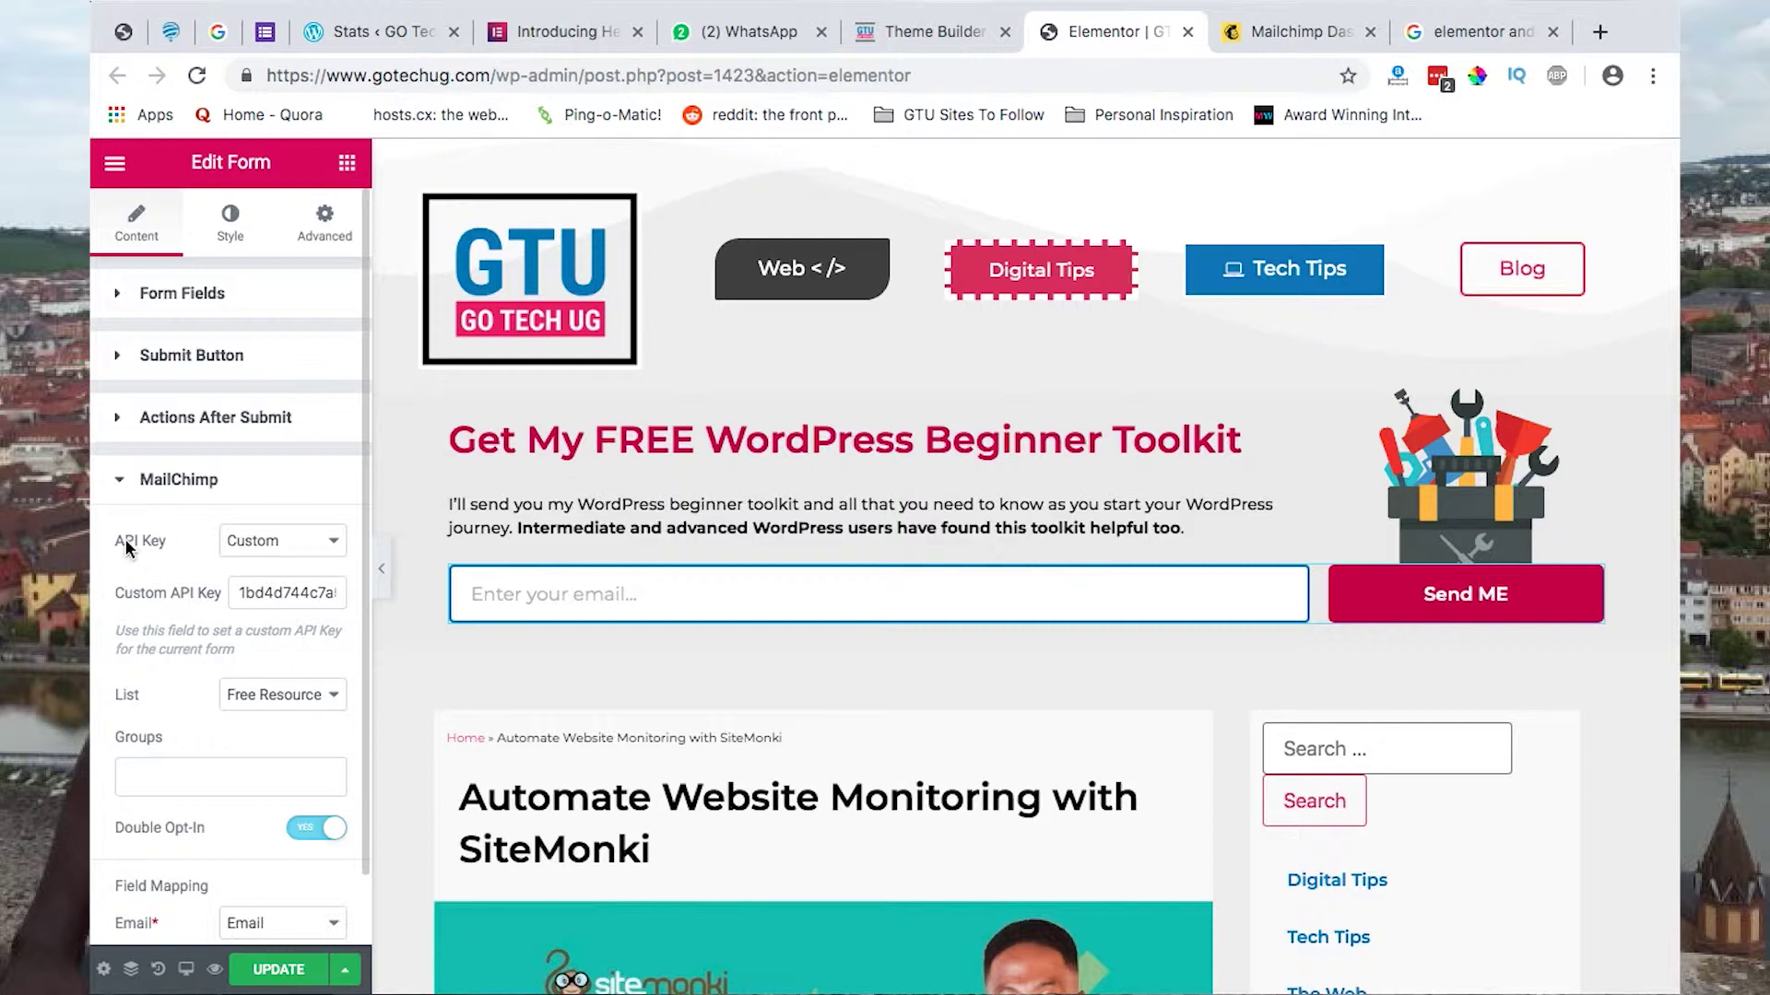
left_click(256, 540)
left_click(247, 540)
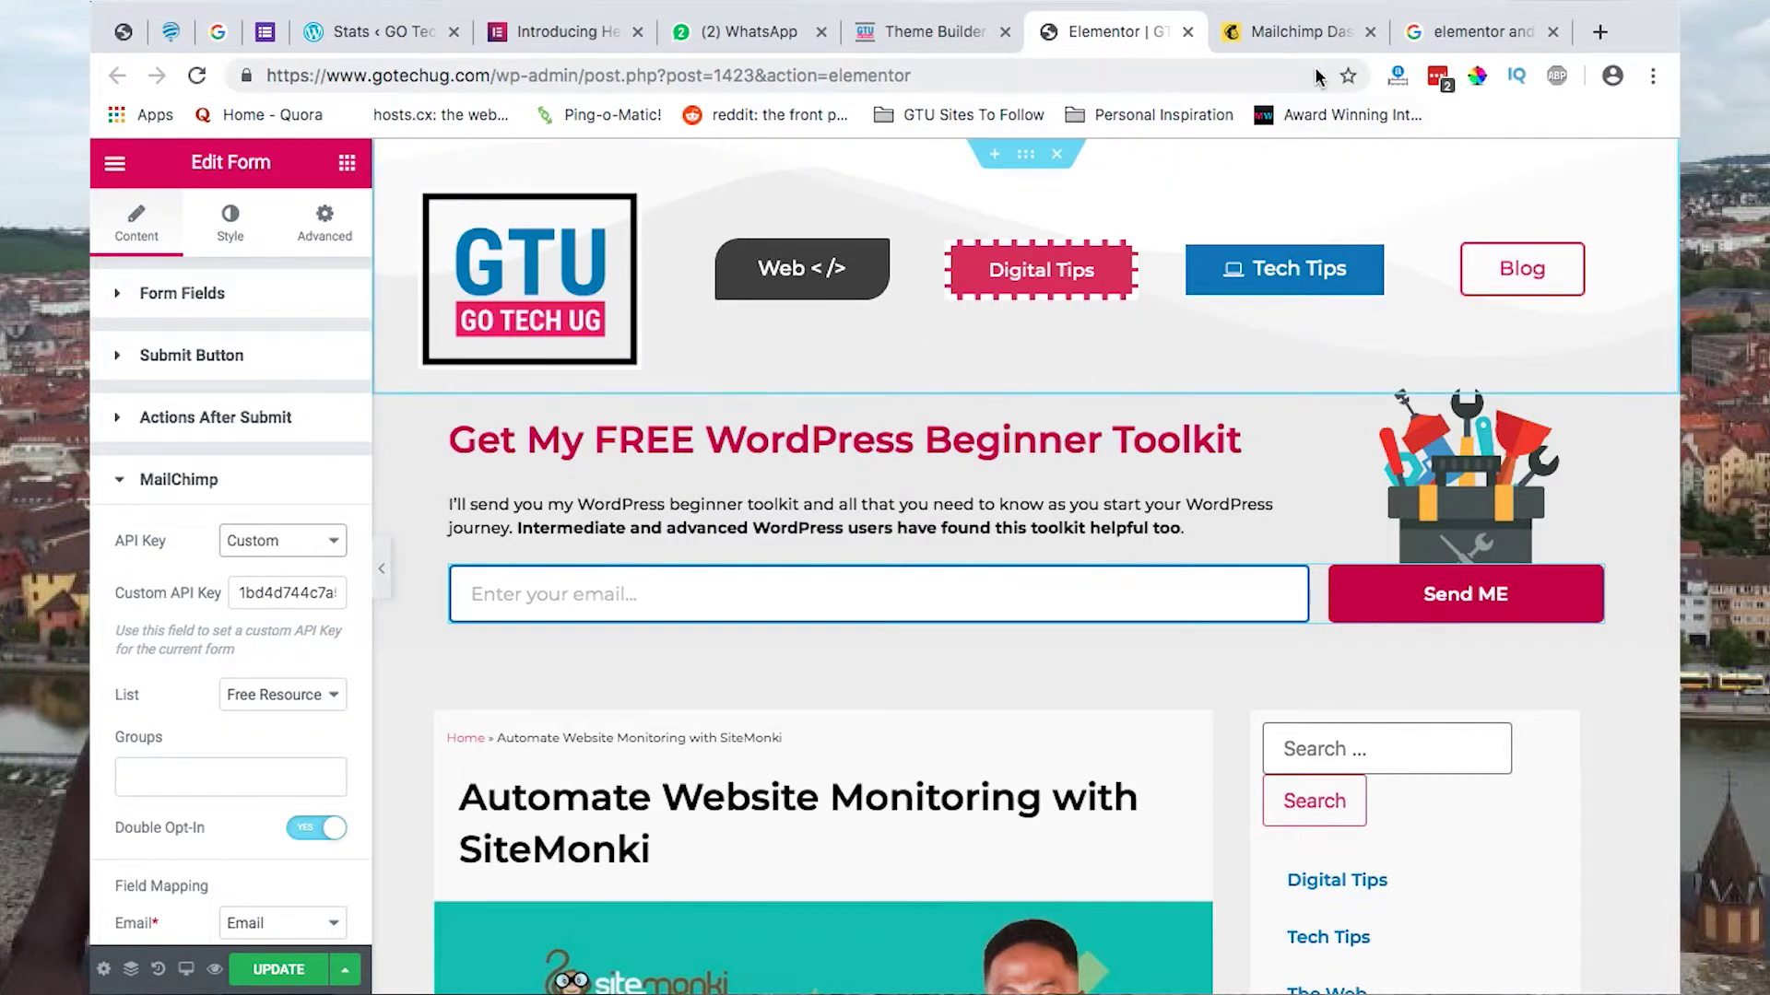
left_click(1293, 29)
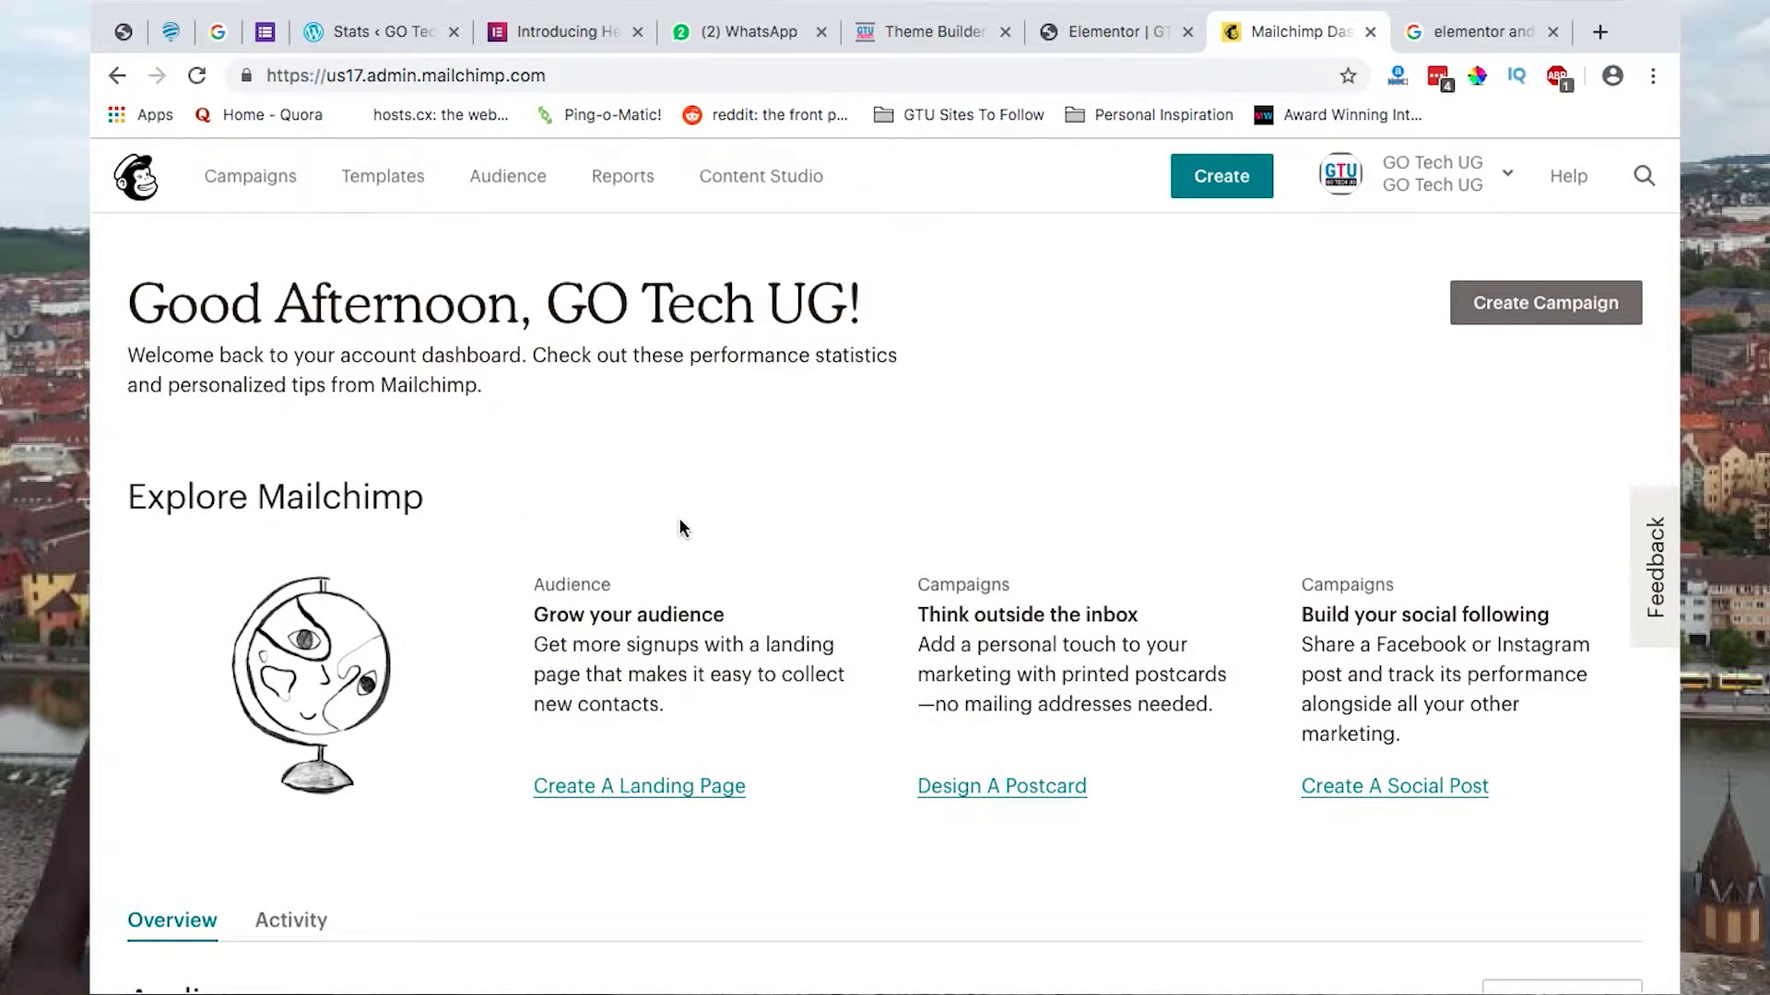
- Go to Mailchimp's Account > Extras > API keys page and select the active key
left_click(1507, 173)
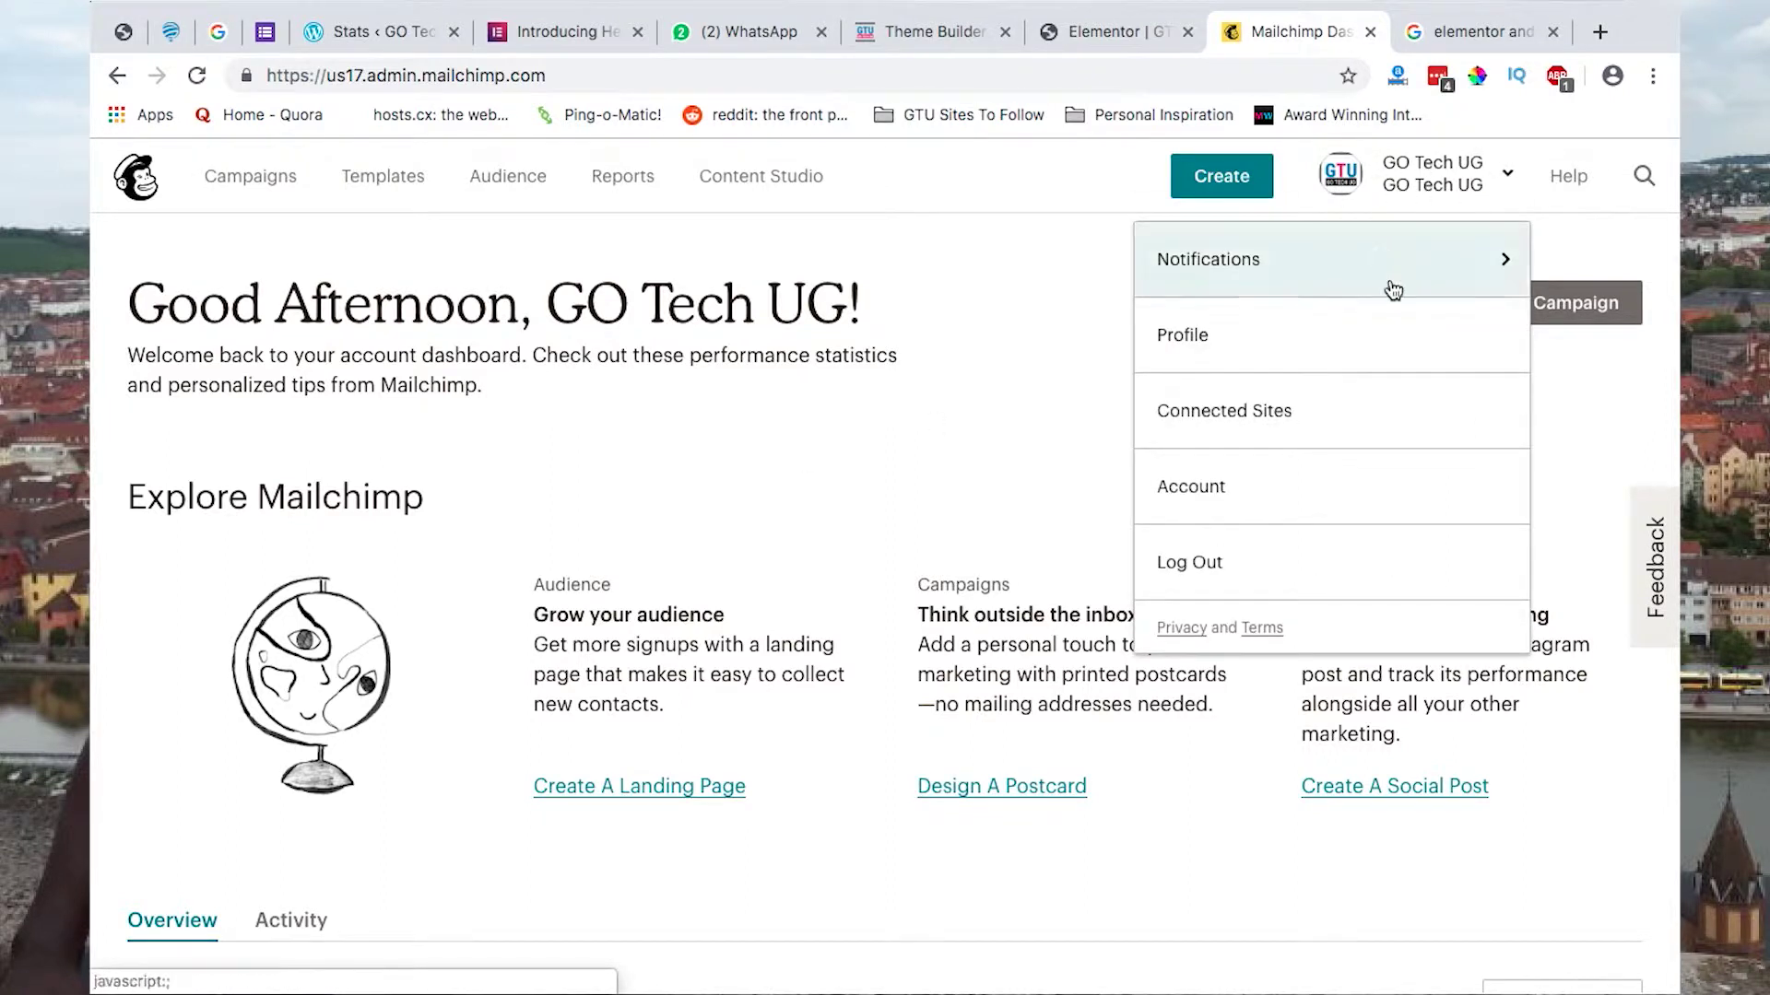
left_click(1245, 495)
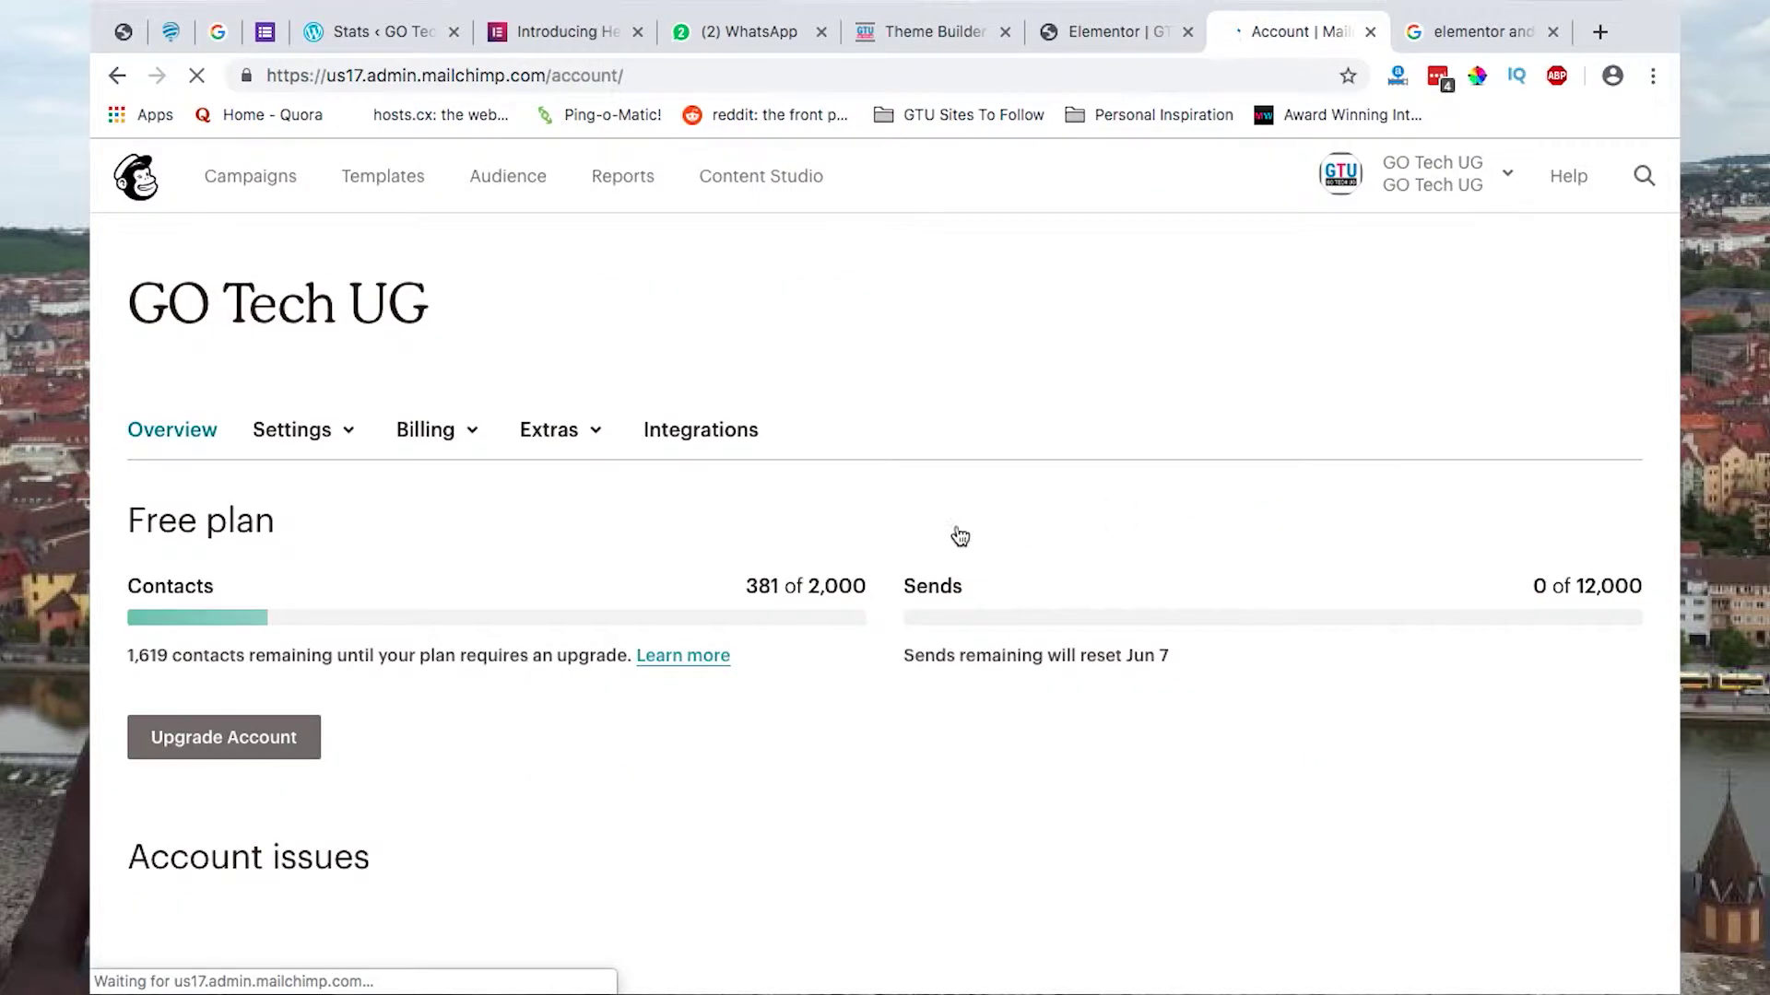
scroll(947, 534, "down", 1)
left_click(549, 320)
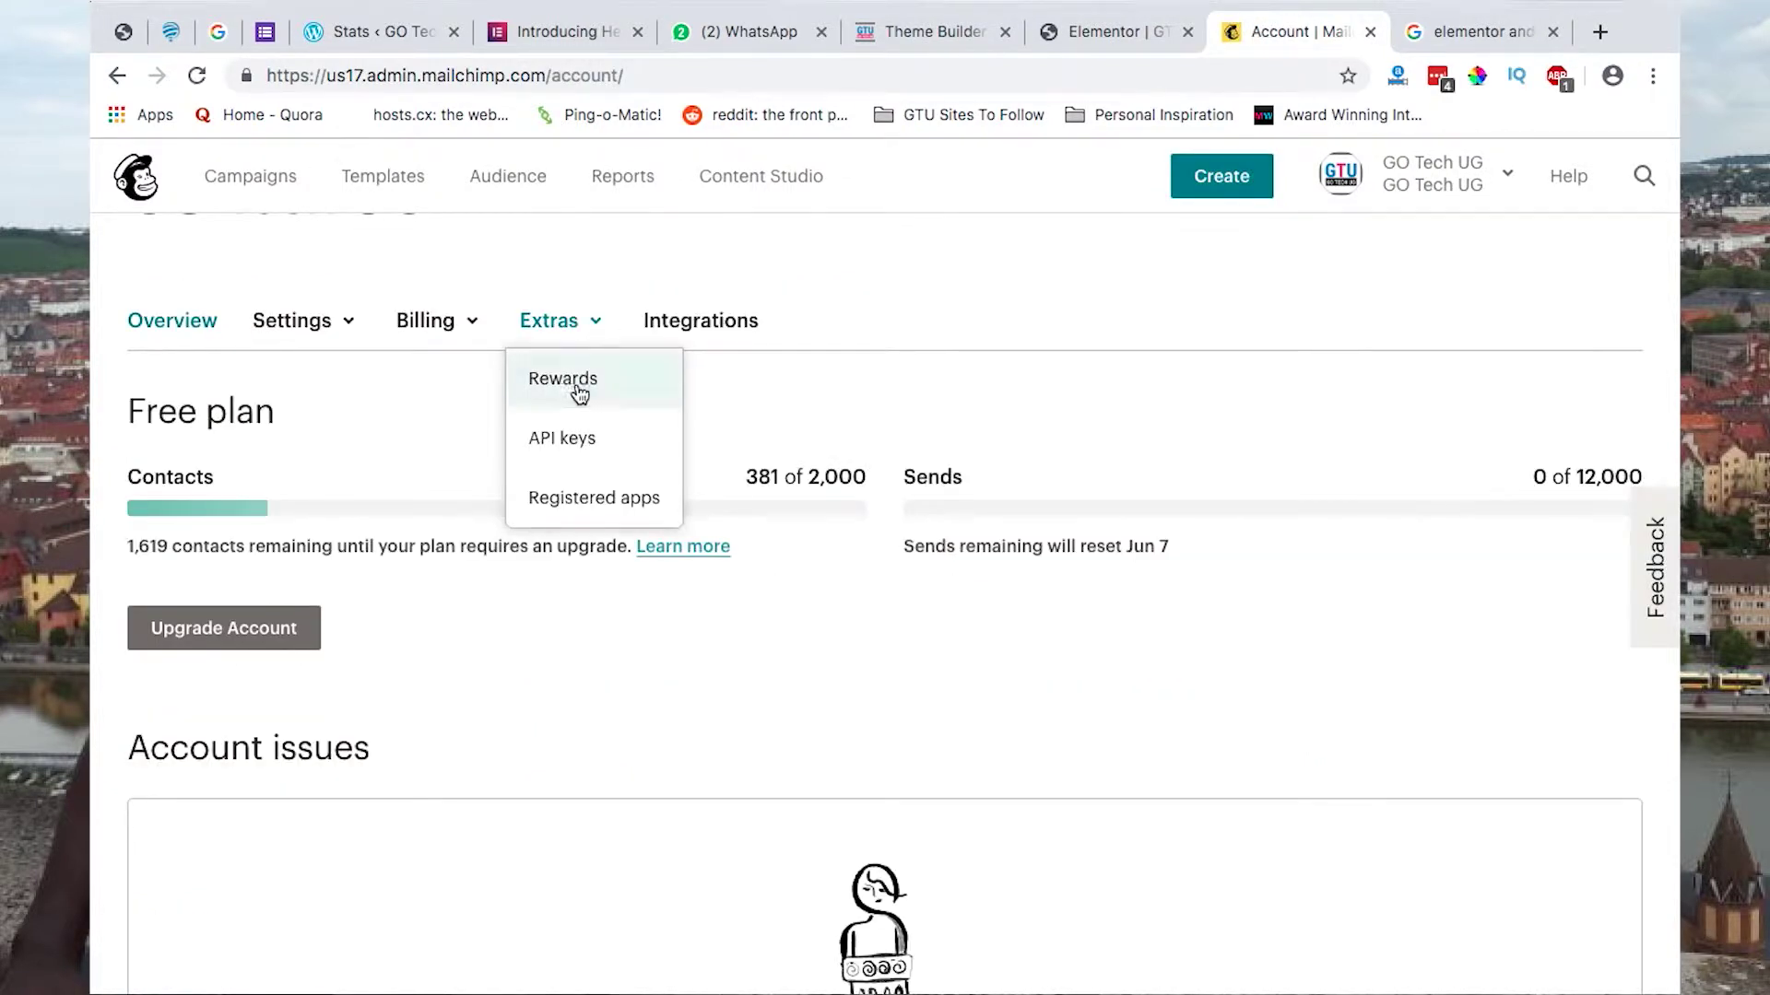
left_click(577, 447)
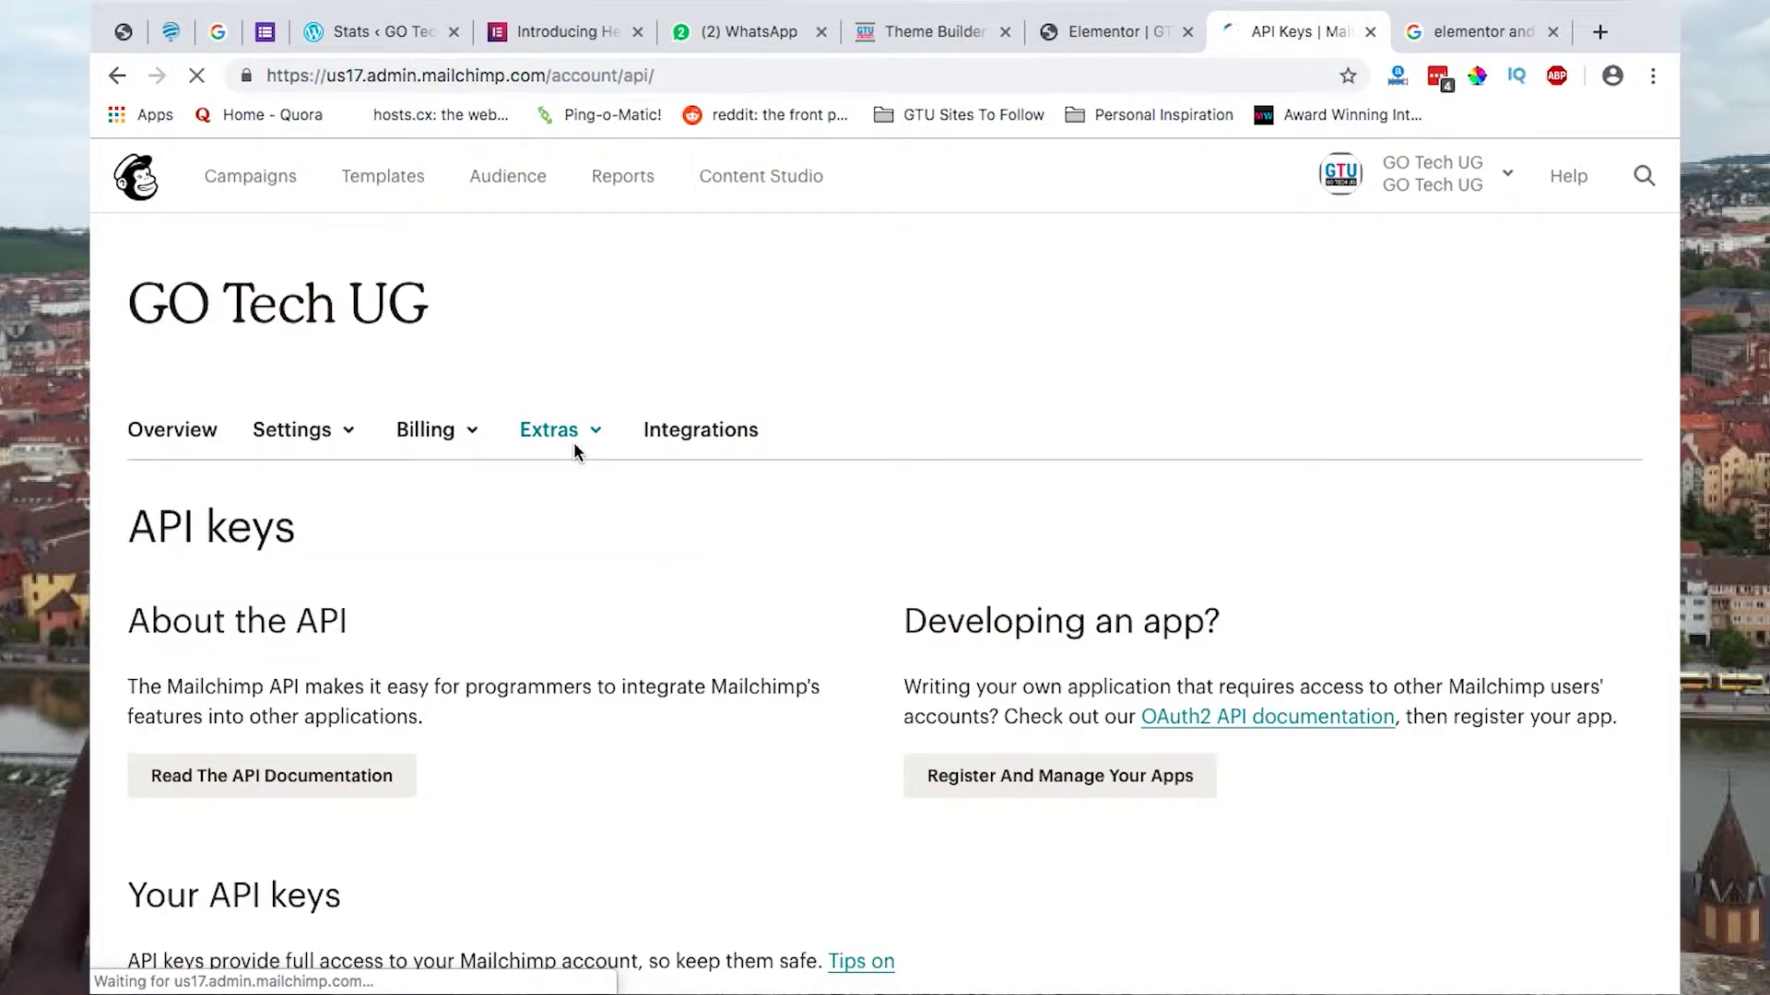
scroll(836, 594, "down", 6)
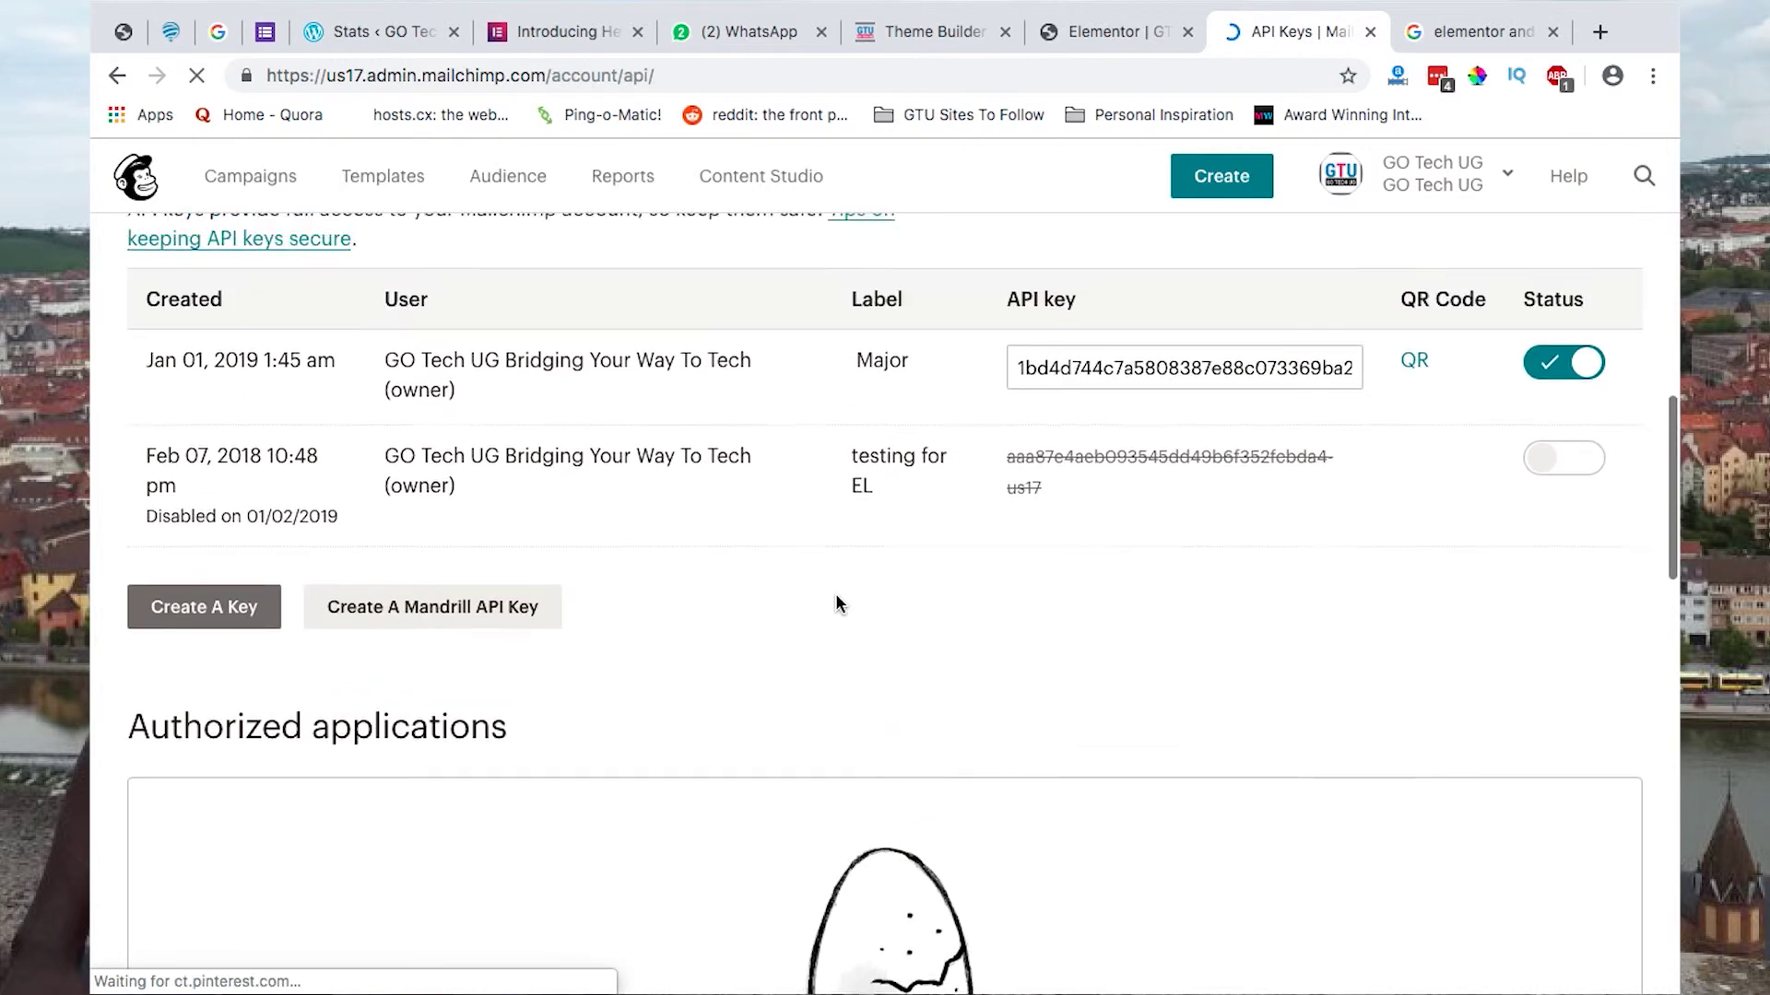
scroll(836, 593, "up", 3)
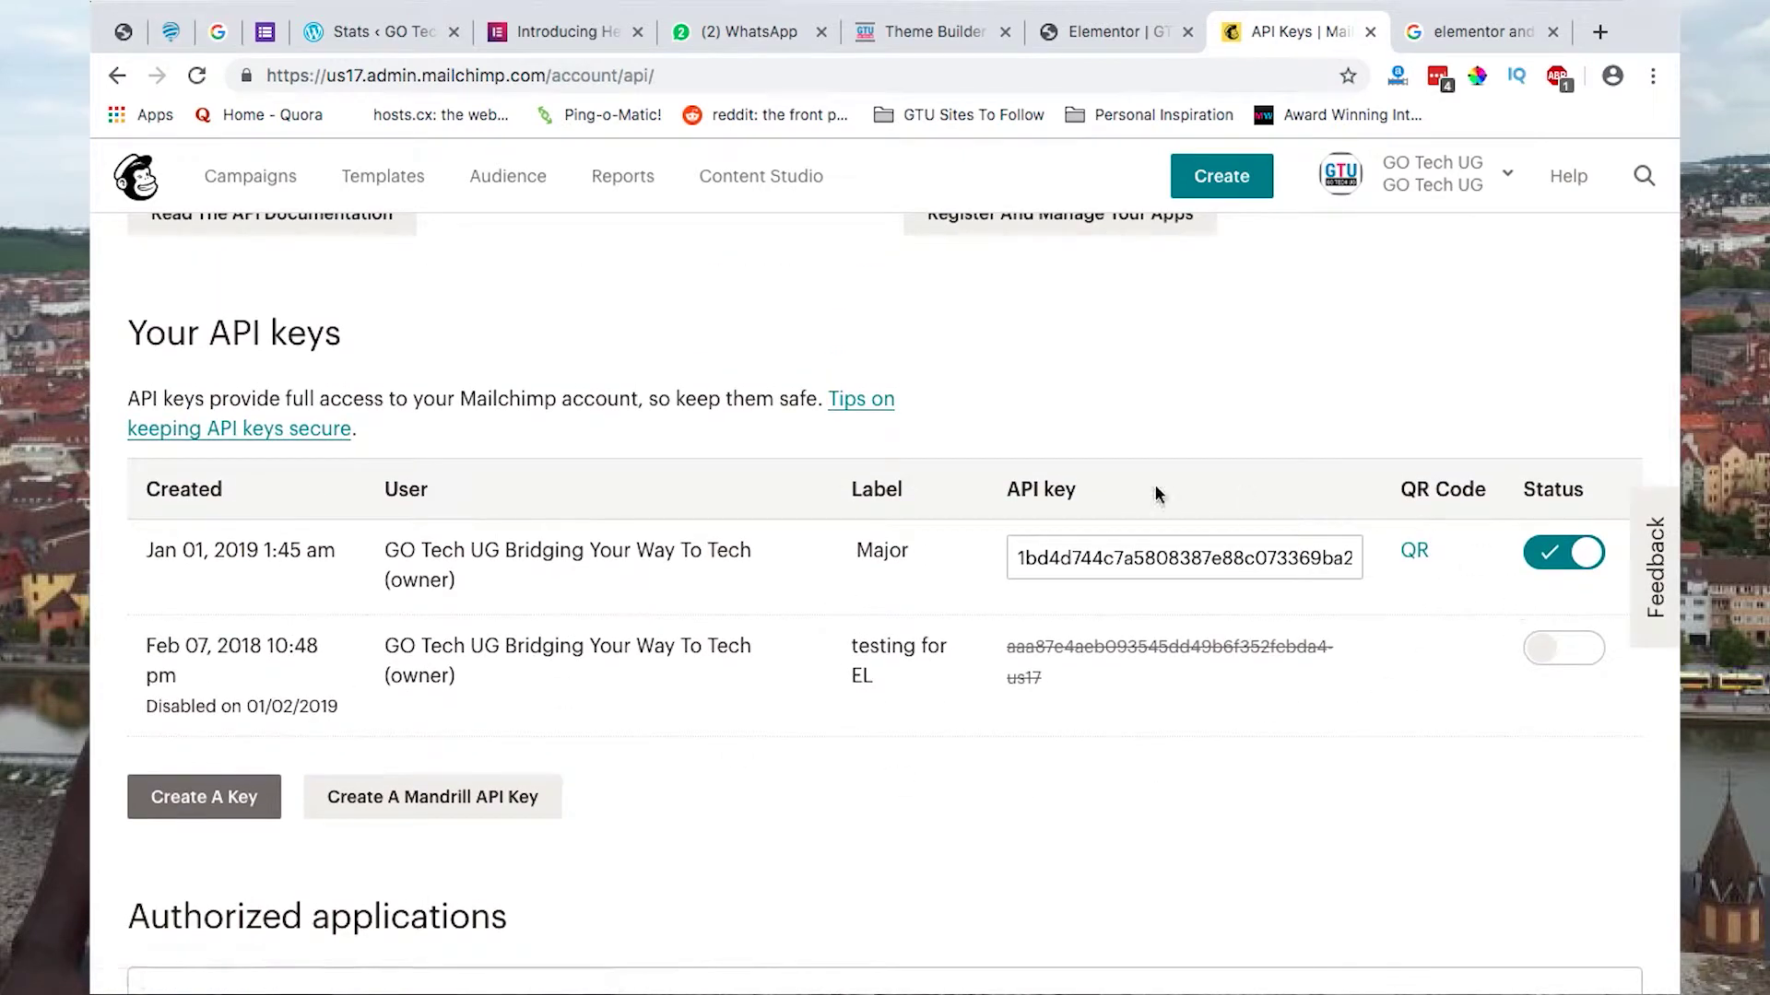
triple_click(1120, 556)
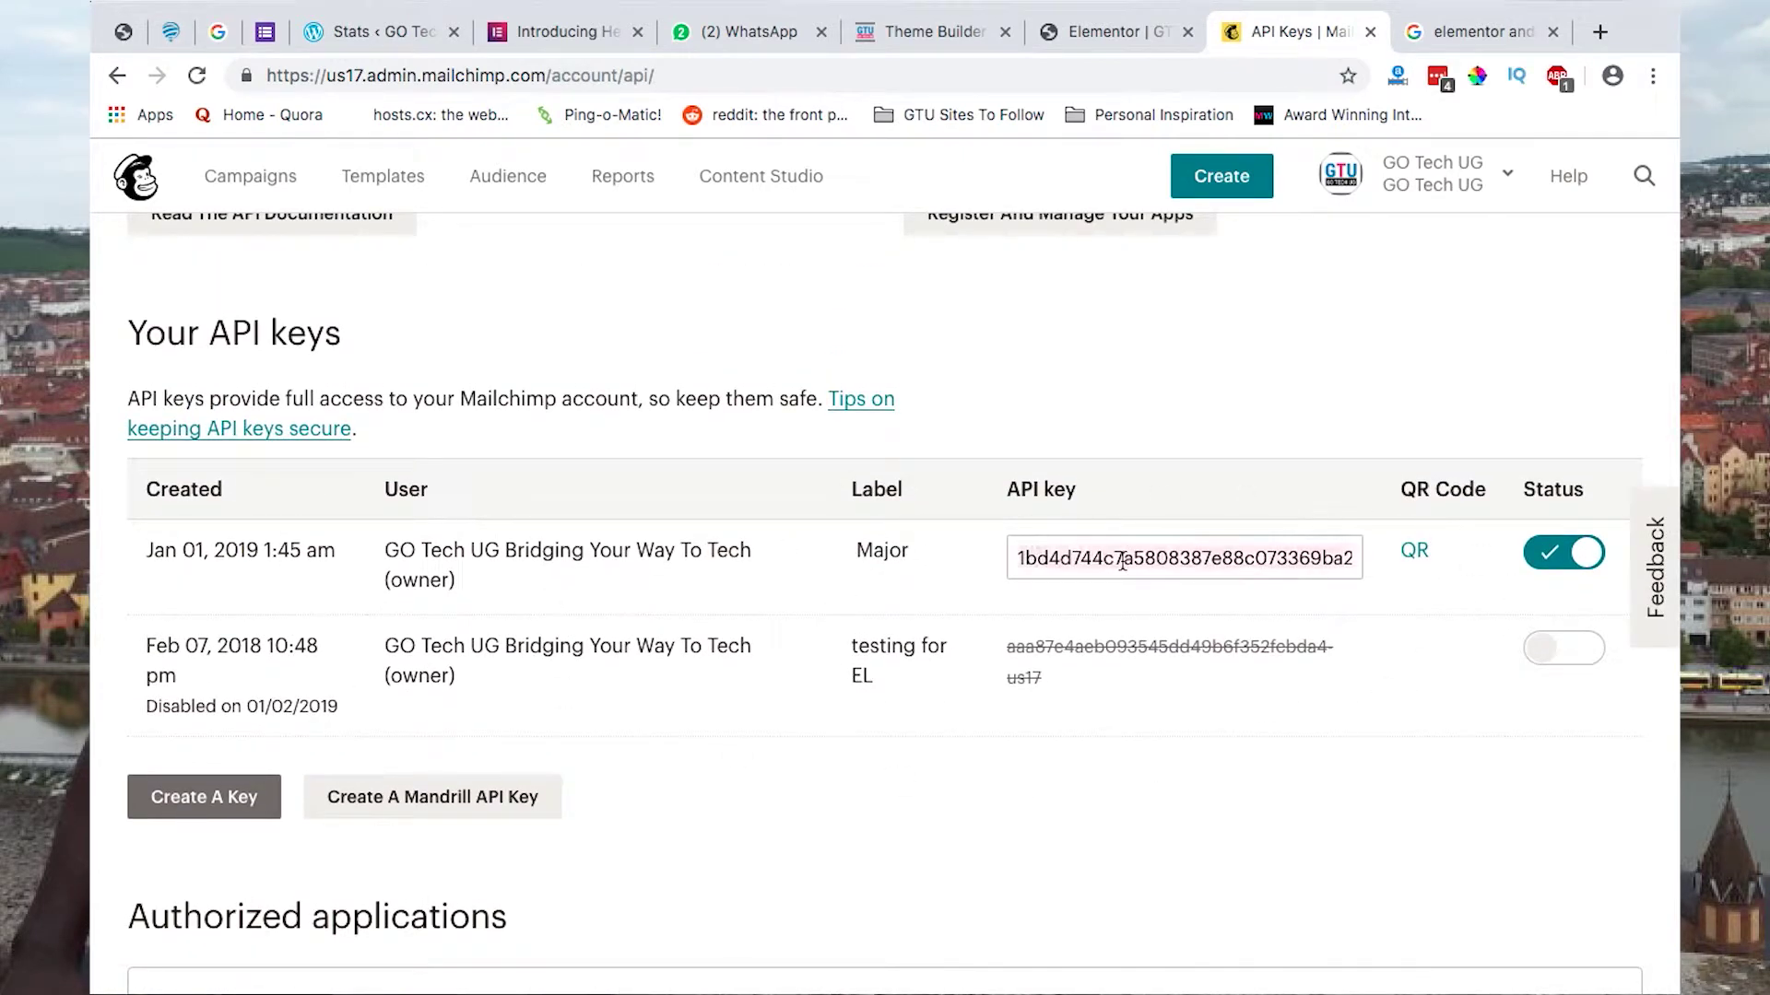
scroll(1088, 554, "up", 2)
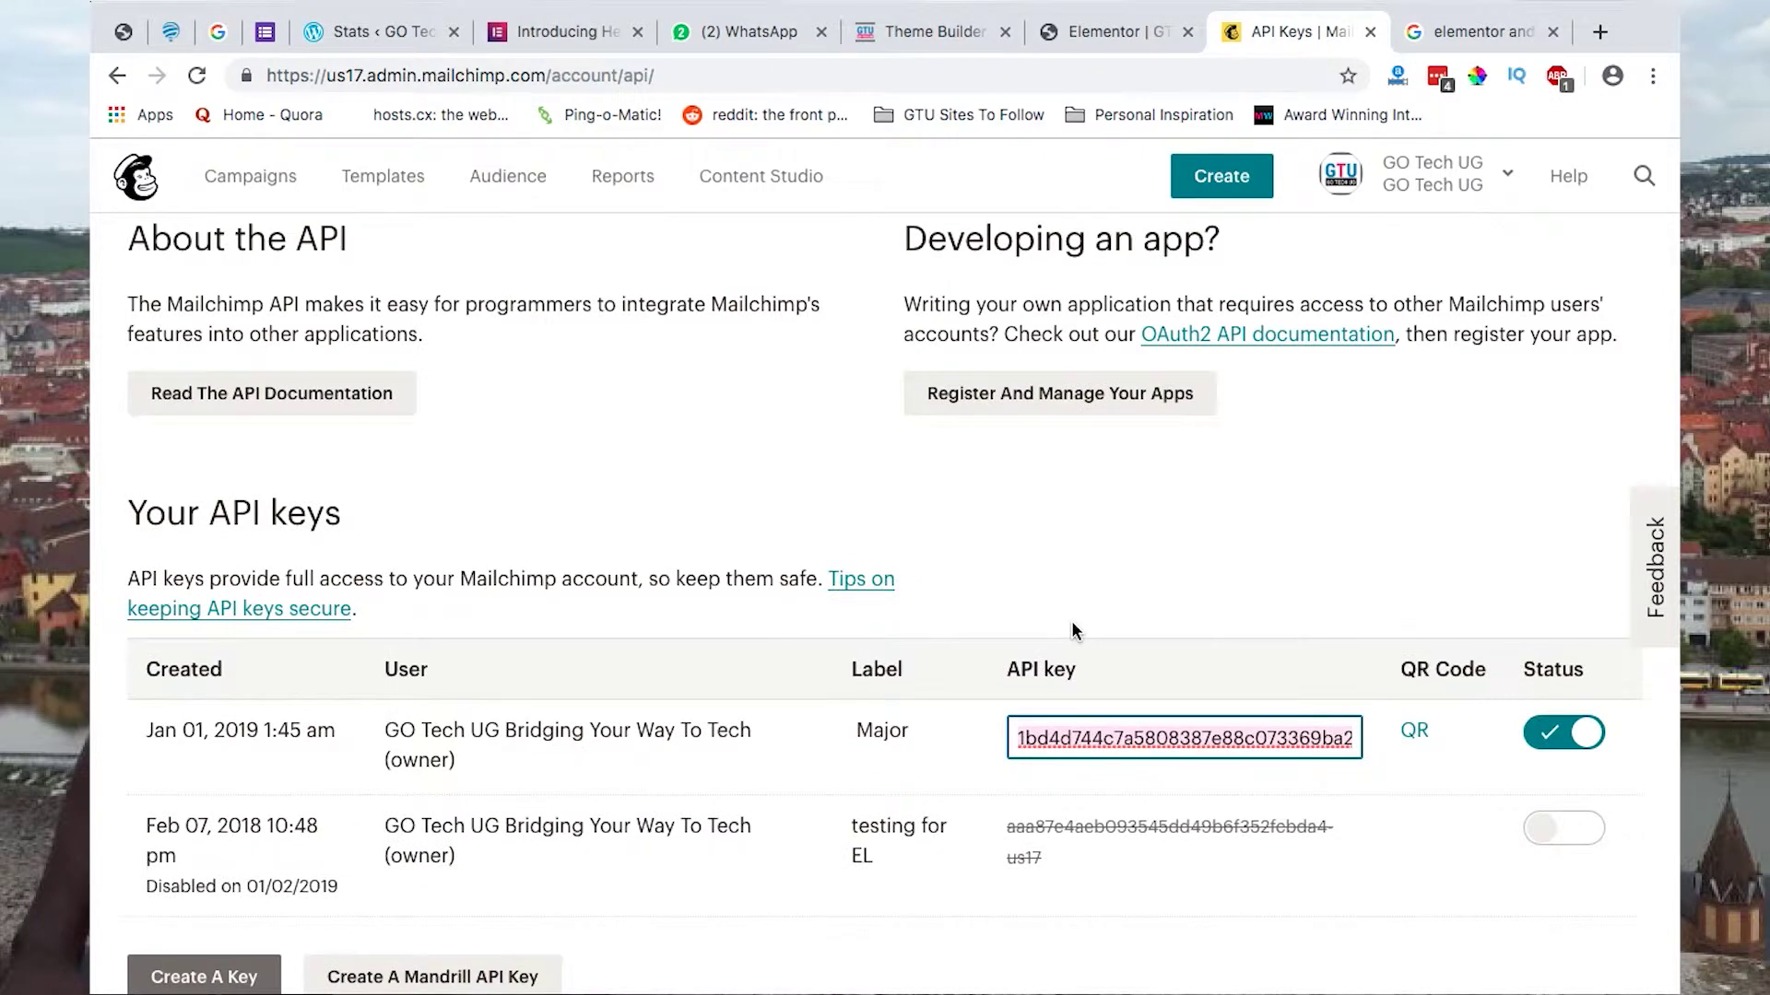
scroll(1071, 621, "up", 3)
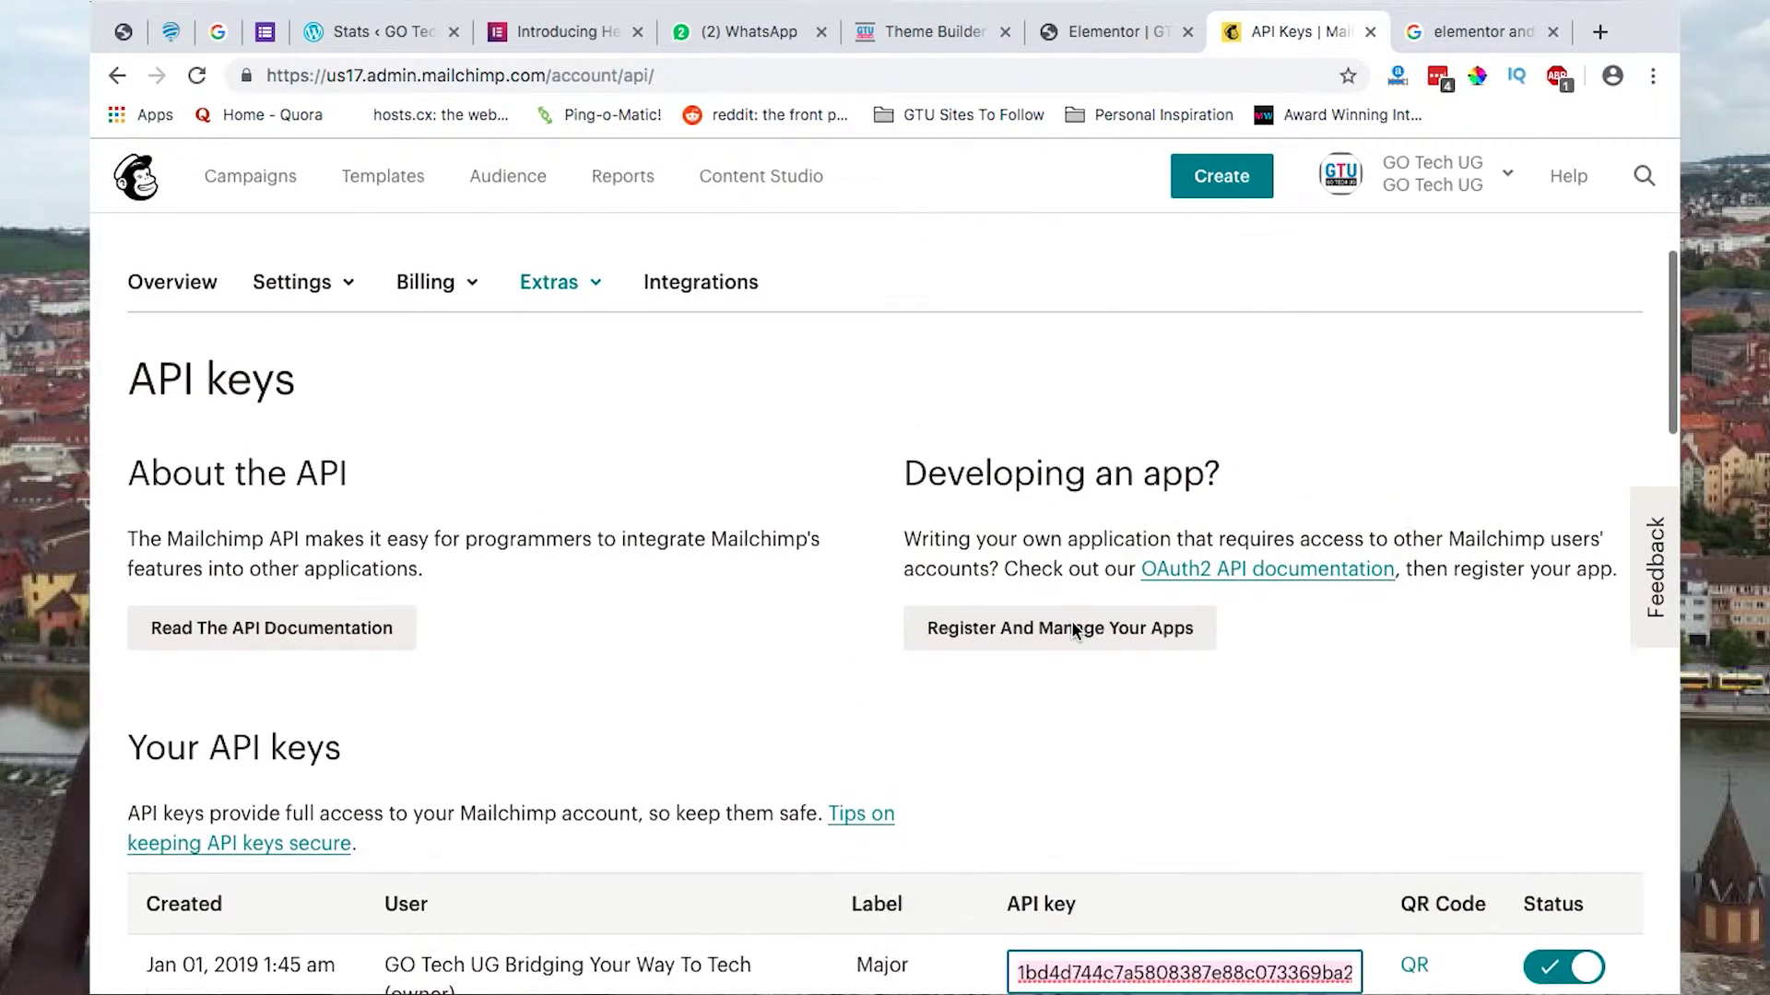
scroll(1072, 622, "up", 1)
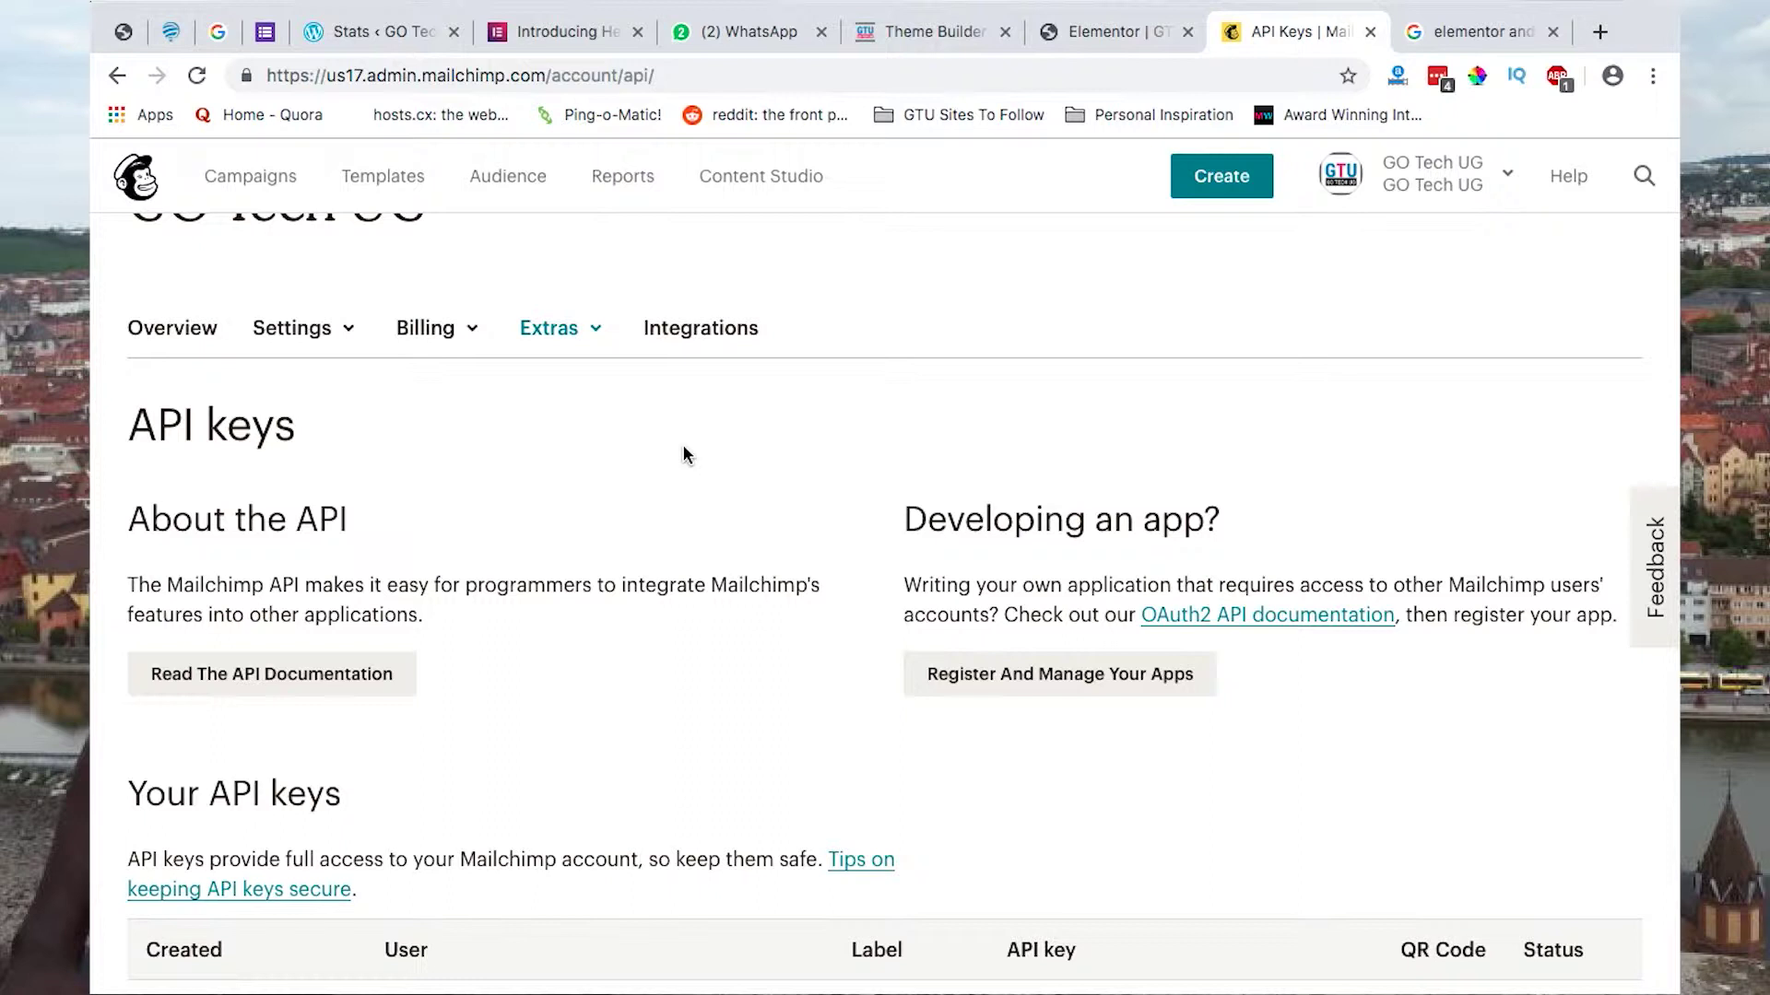
- Enter the custom API key, keep the Free Resources list, check Email mapping, and expand Additional Options
left_click(1091, 38)
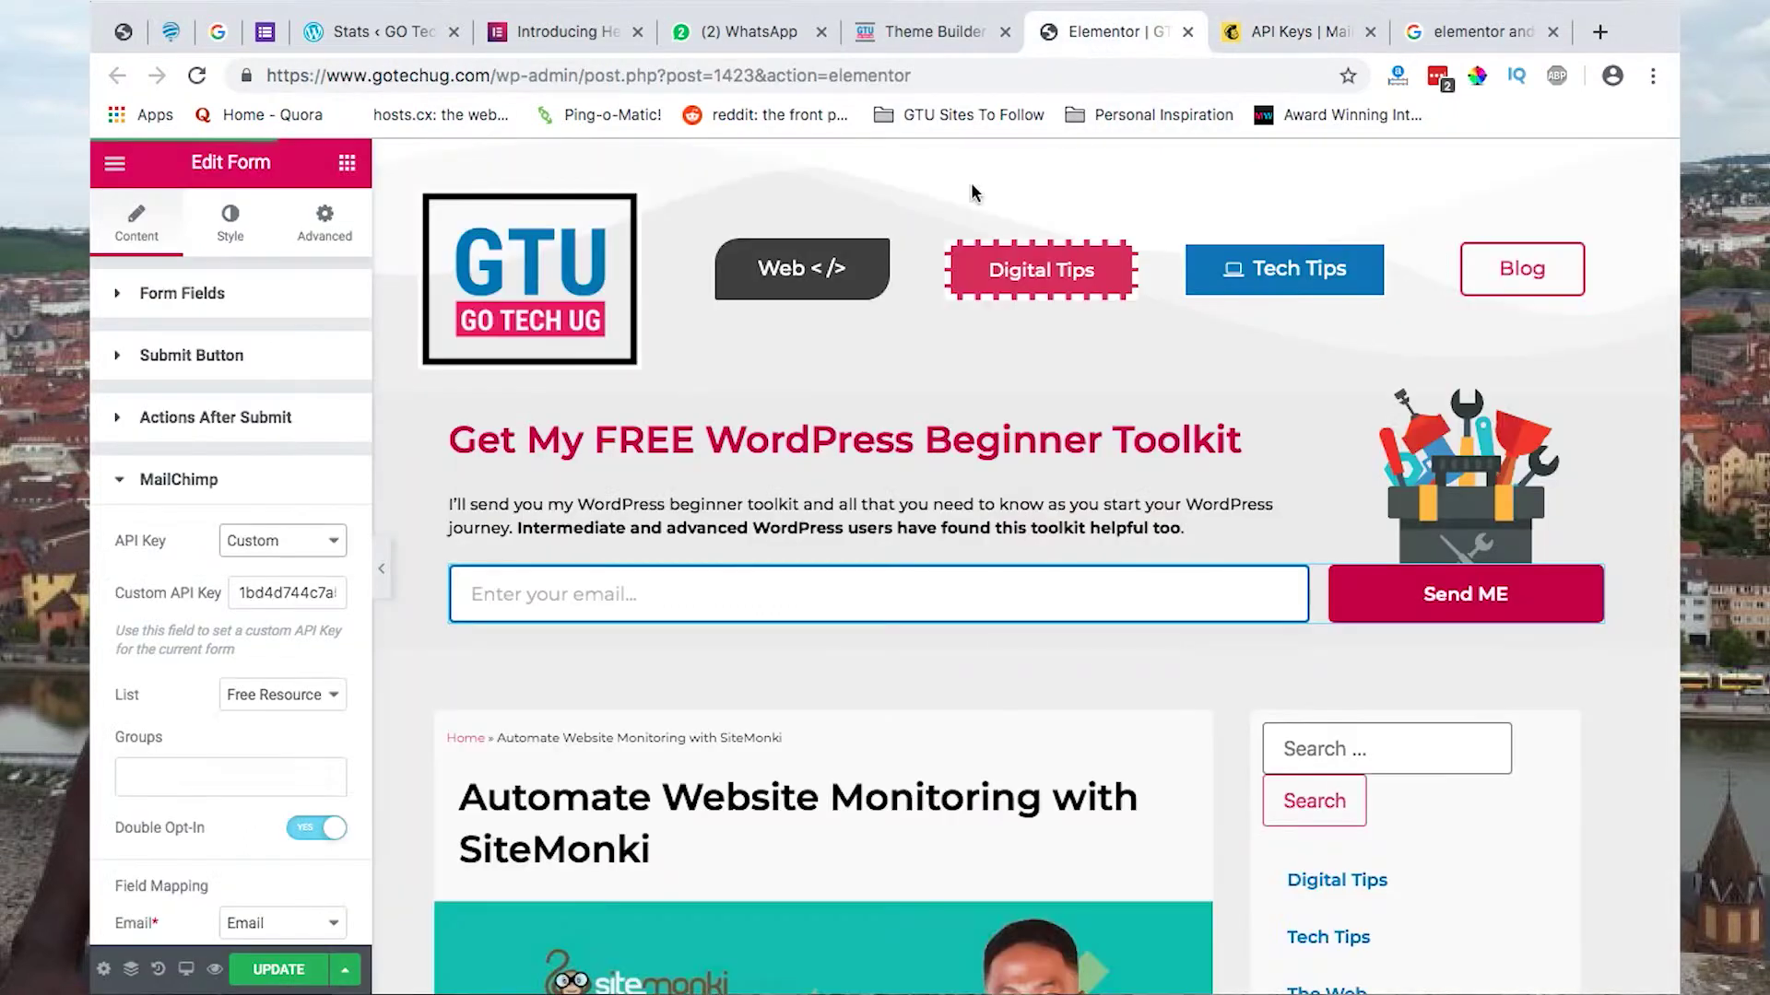
left_click(271, 592)
double_click(271, 592)
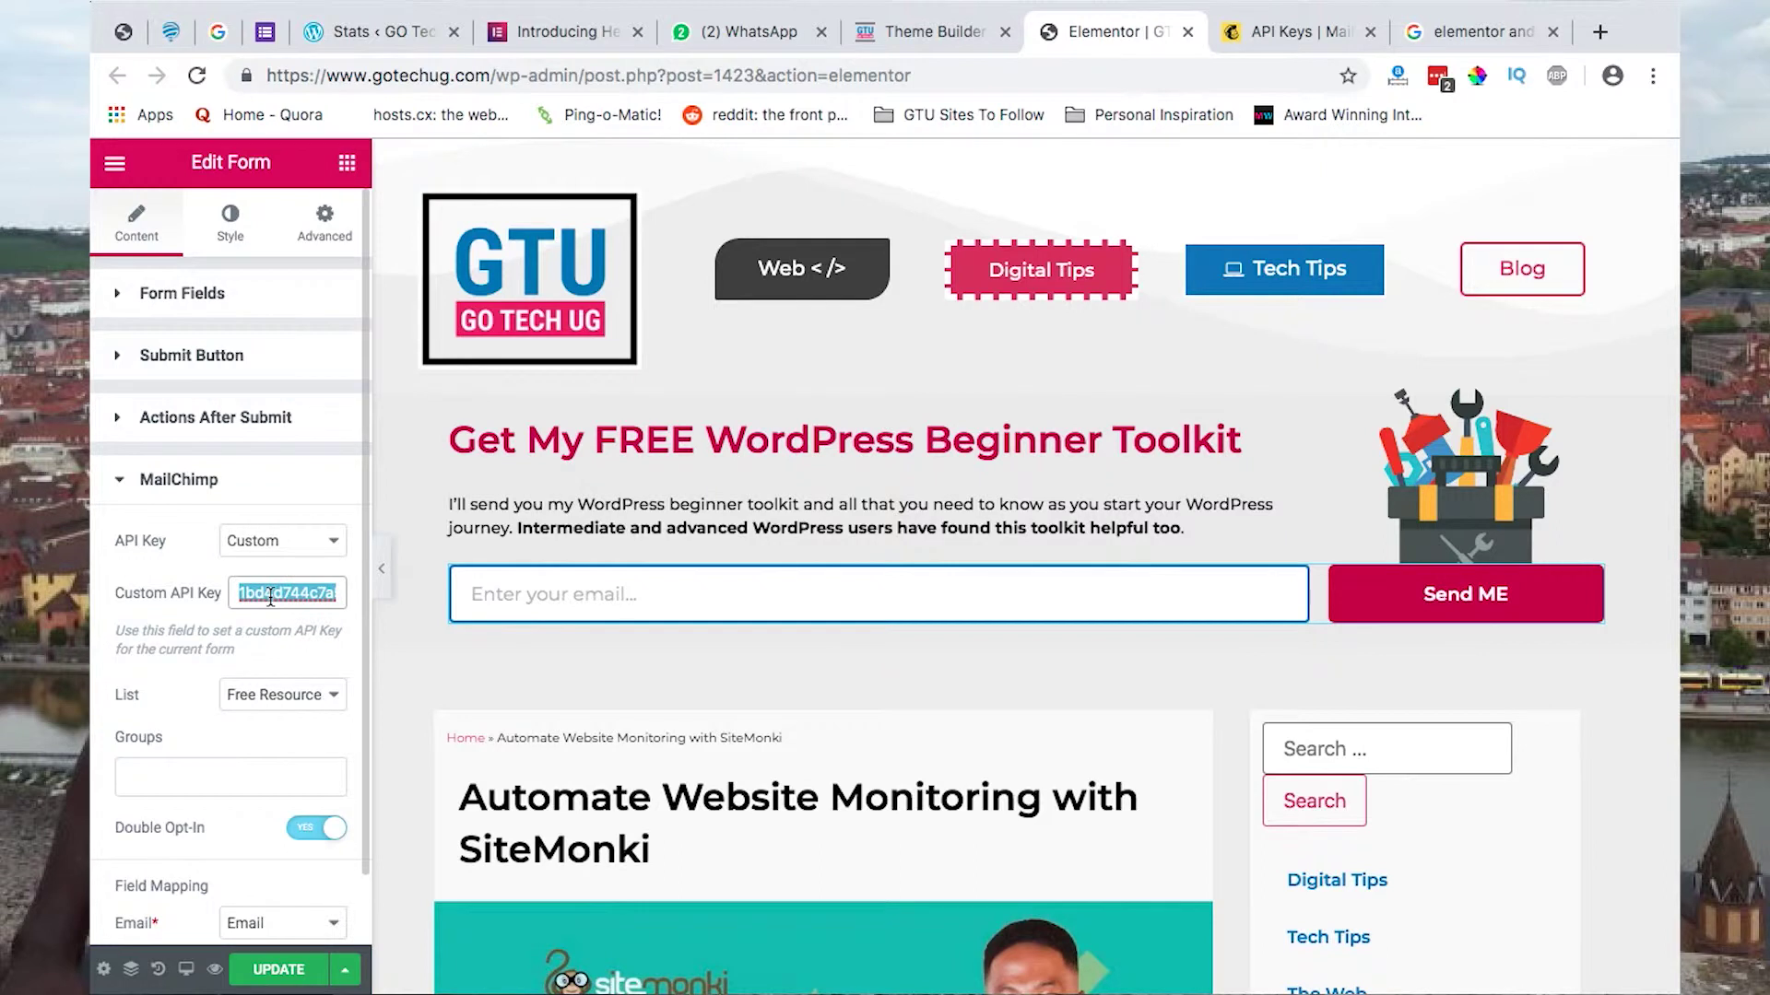
left_click(284, 695)
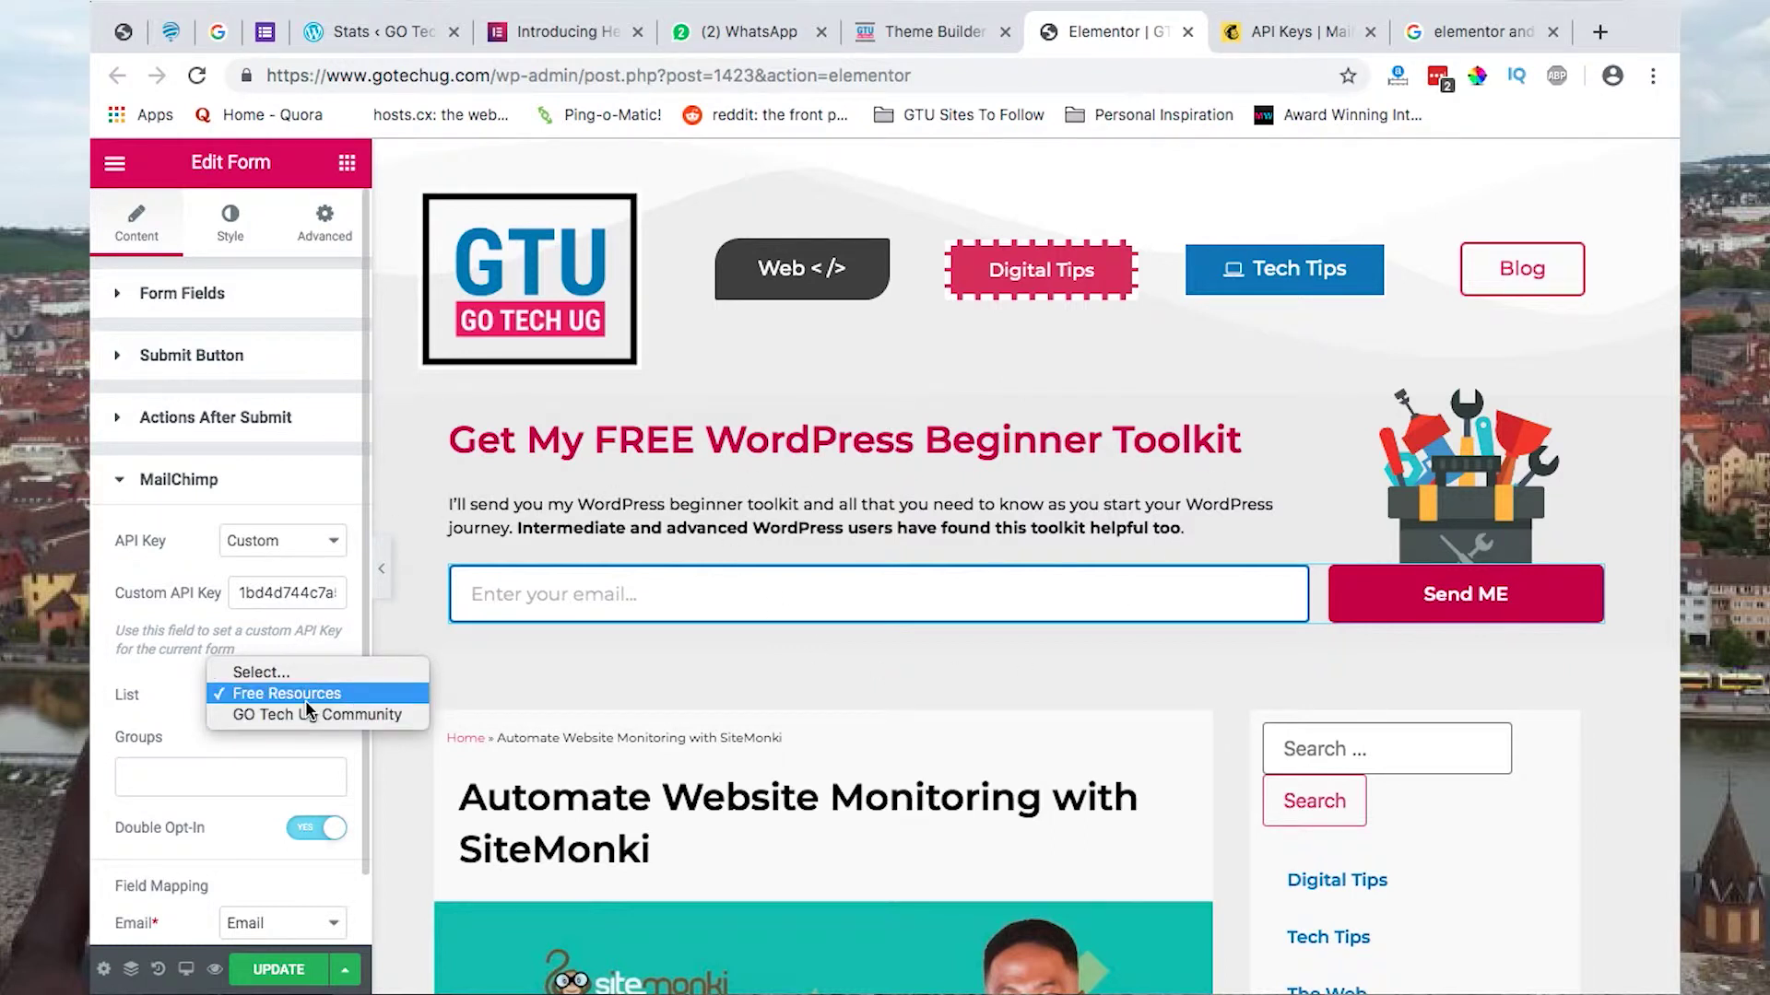
left_click(305, 695)
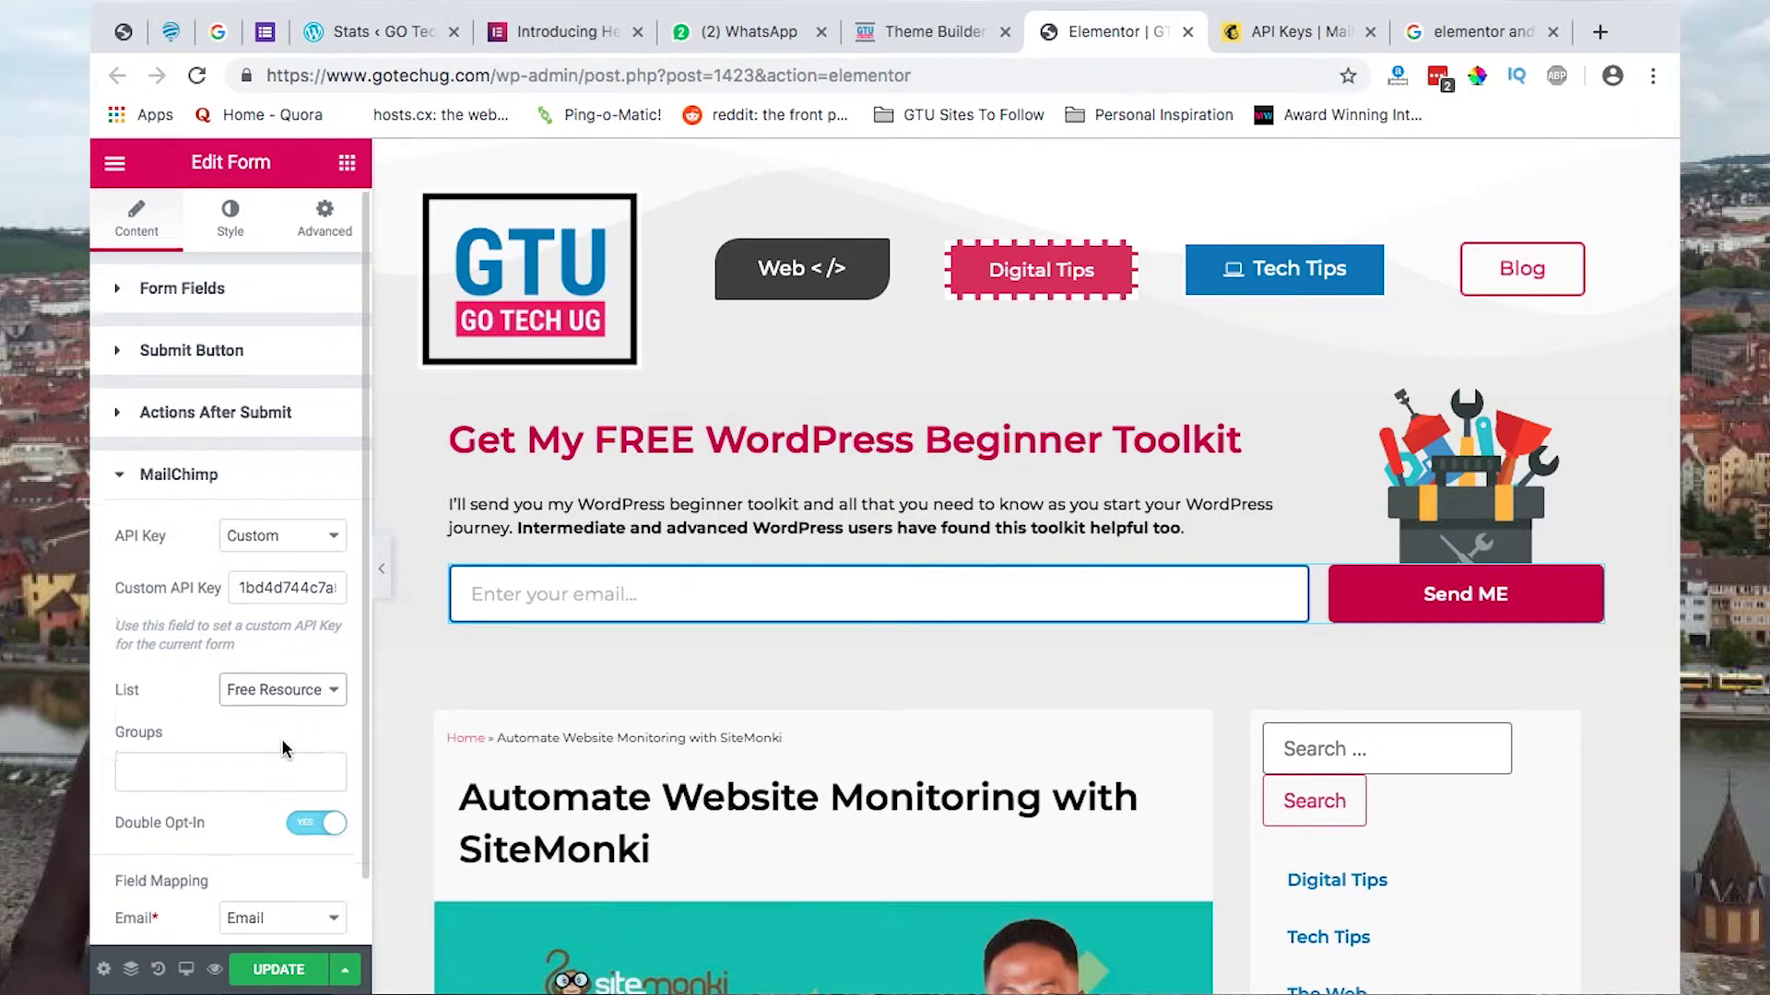
scroll(276, 733, "down", 1)
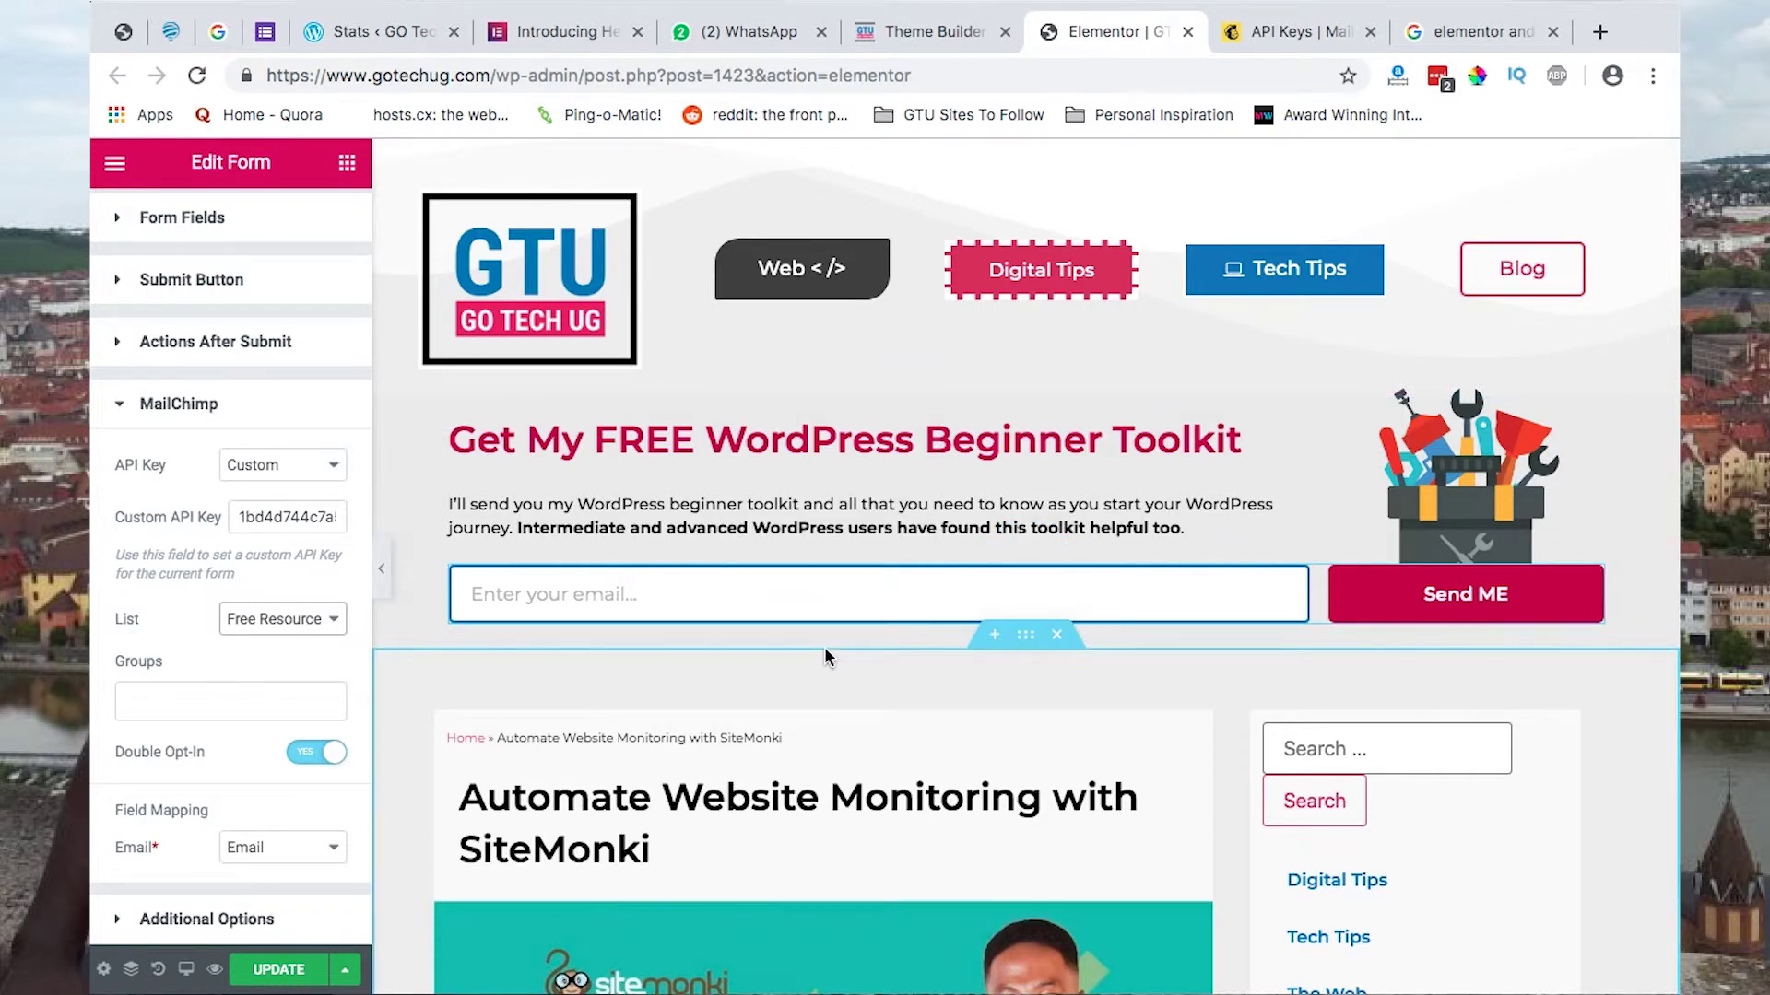
scroll(824, 646, "down", 1)
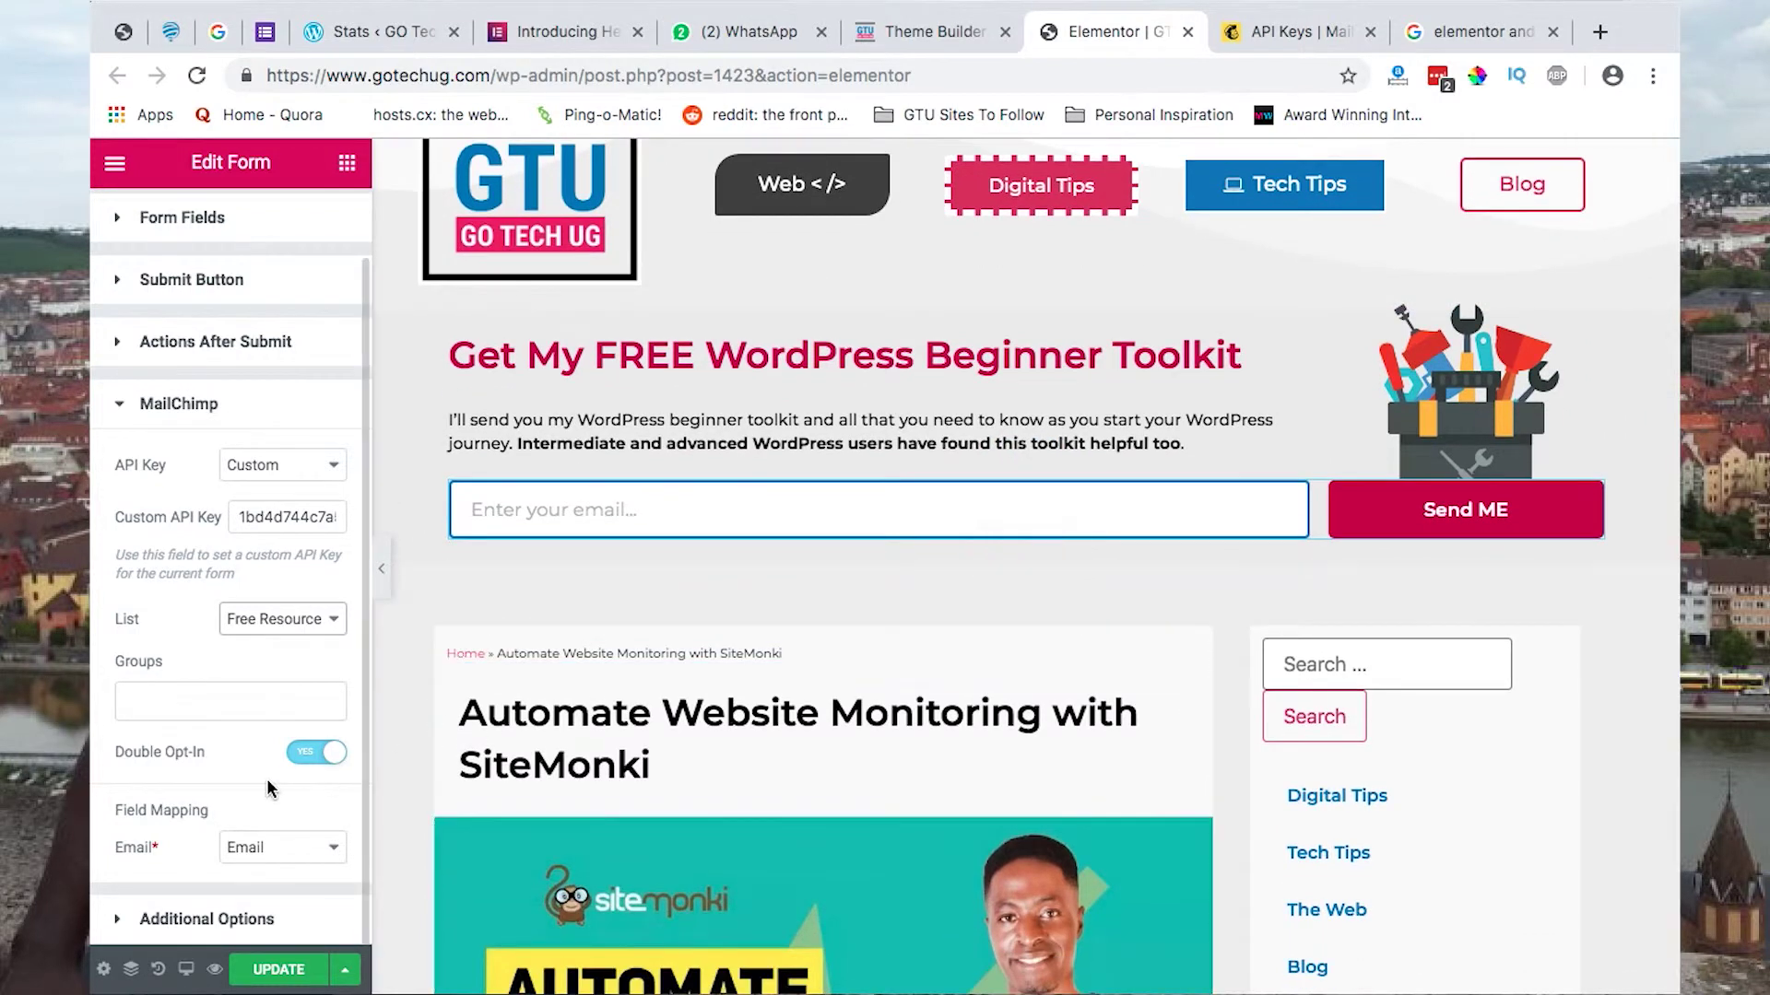
left_click(285, 848)
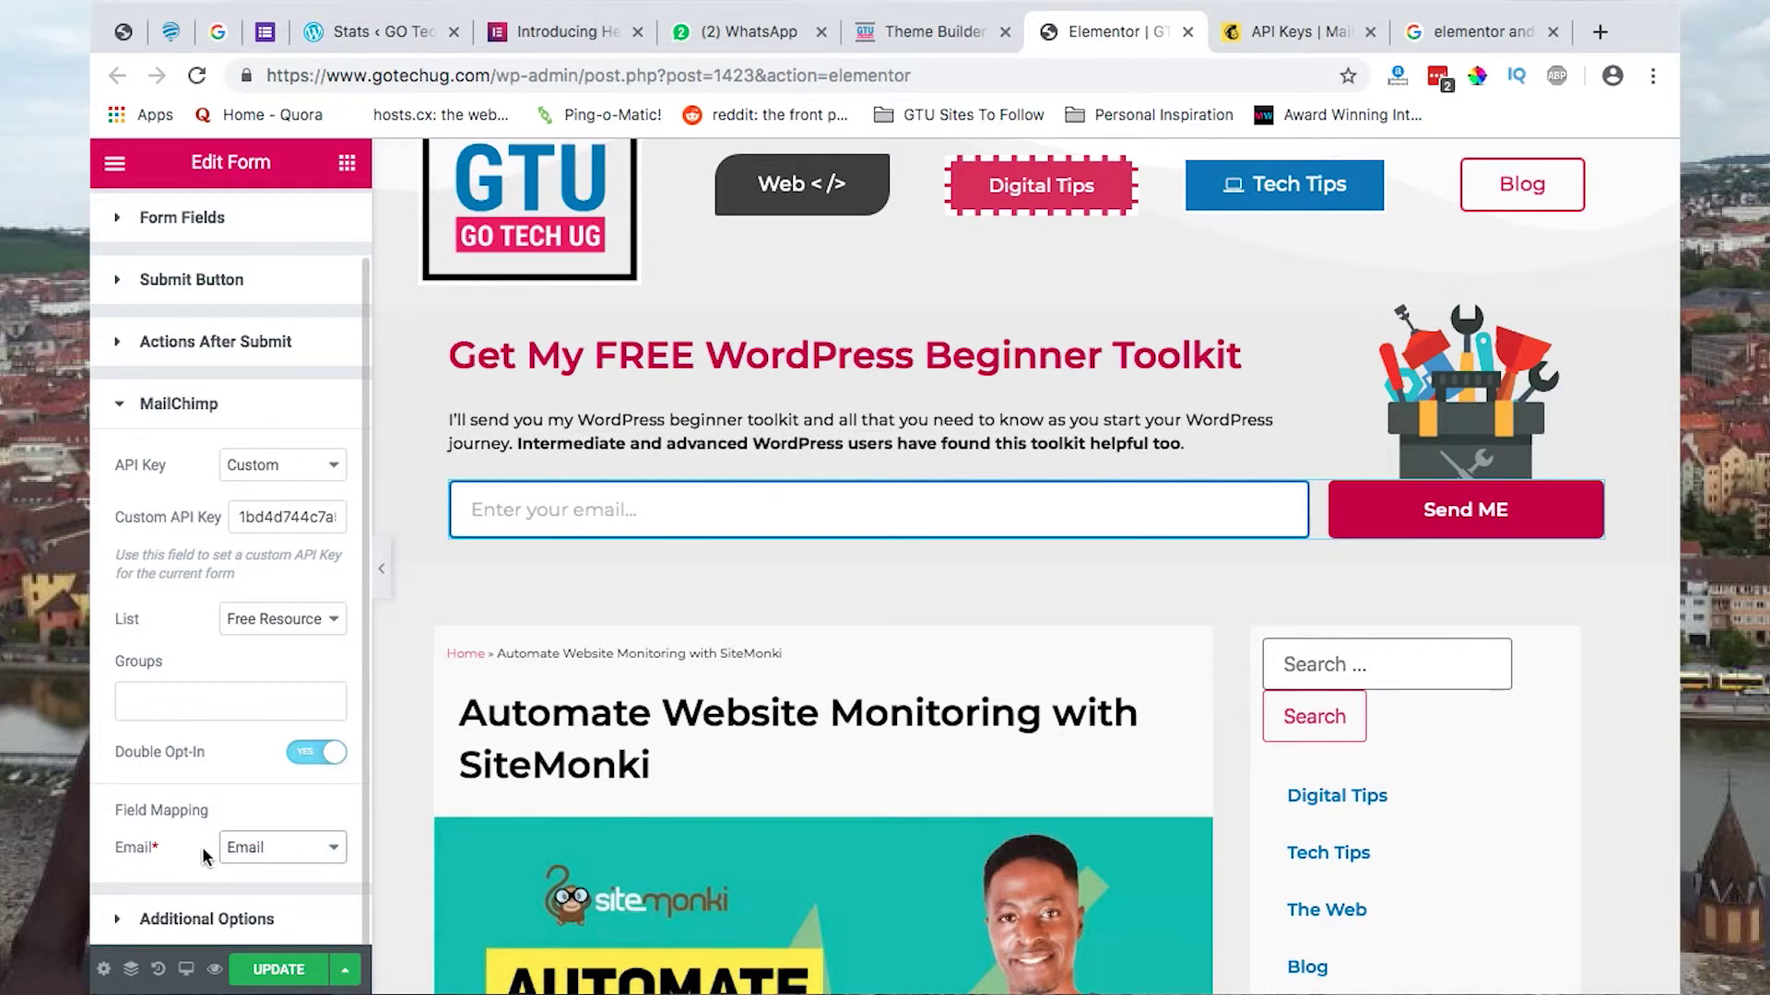
left_click(206, 918)
scroll(147, 771, "down", 1)
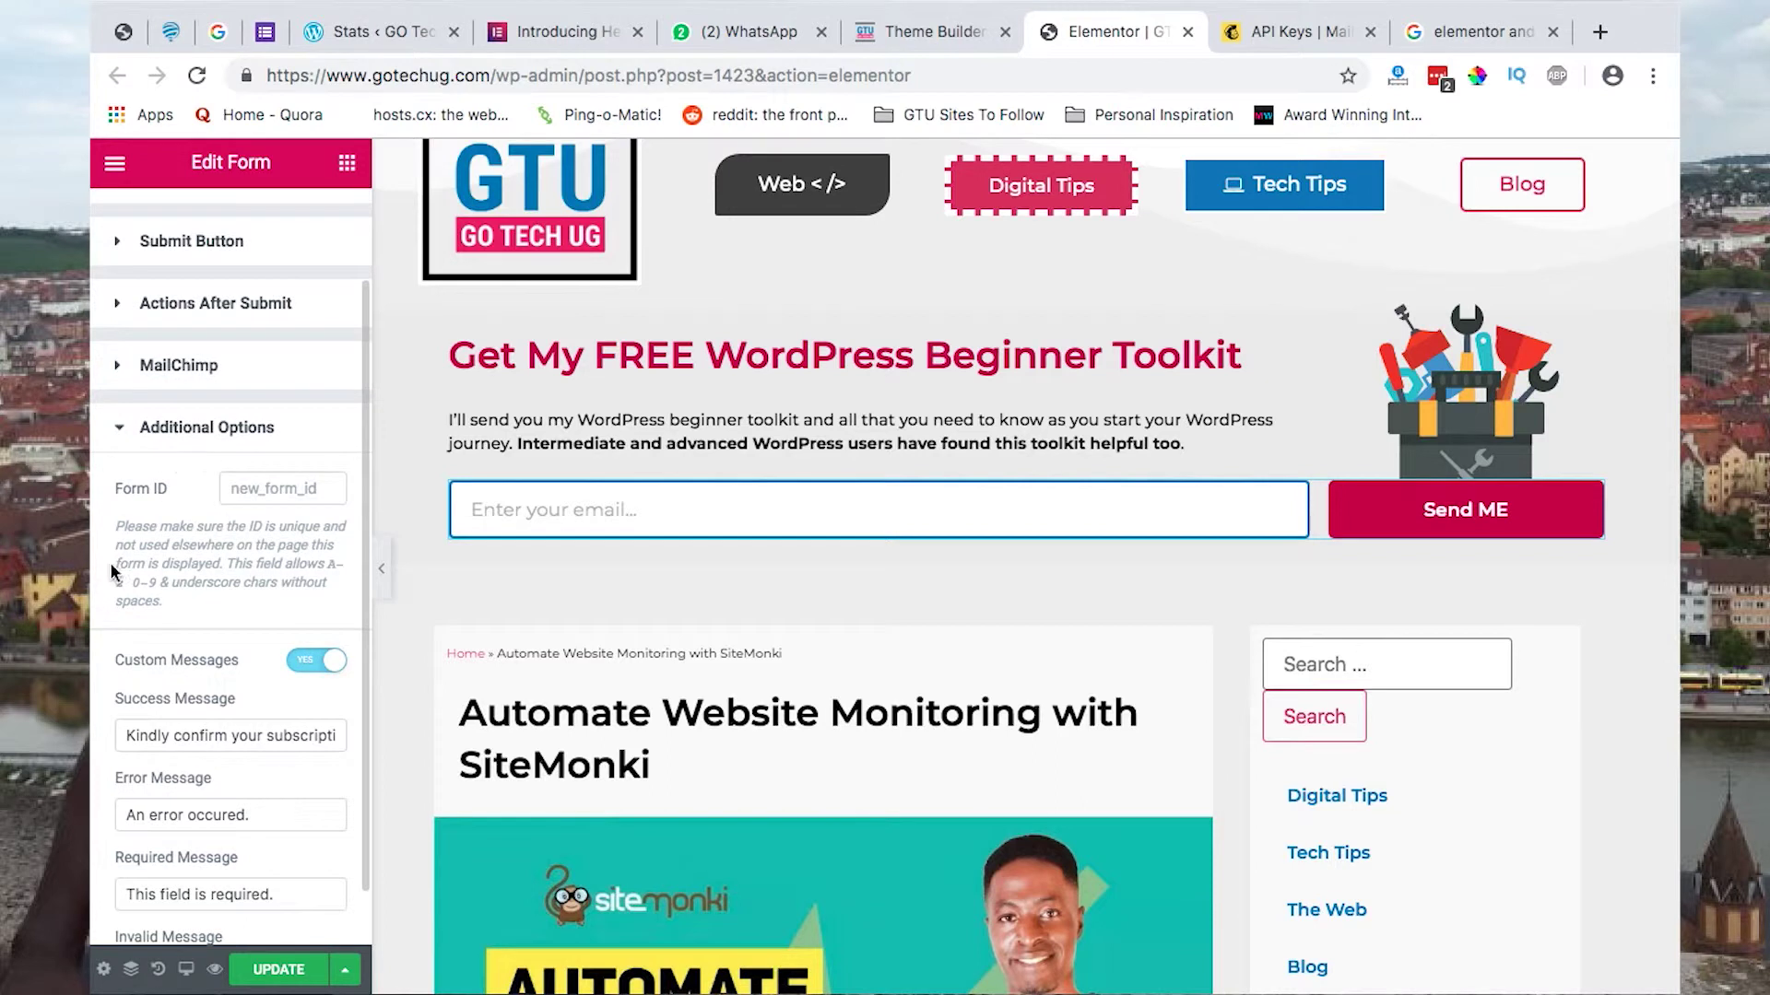
triple_click(187, 734)
left_click(188, 736)
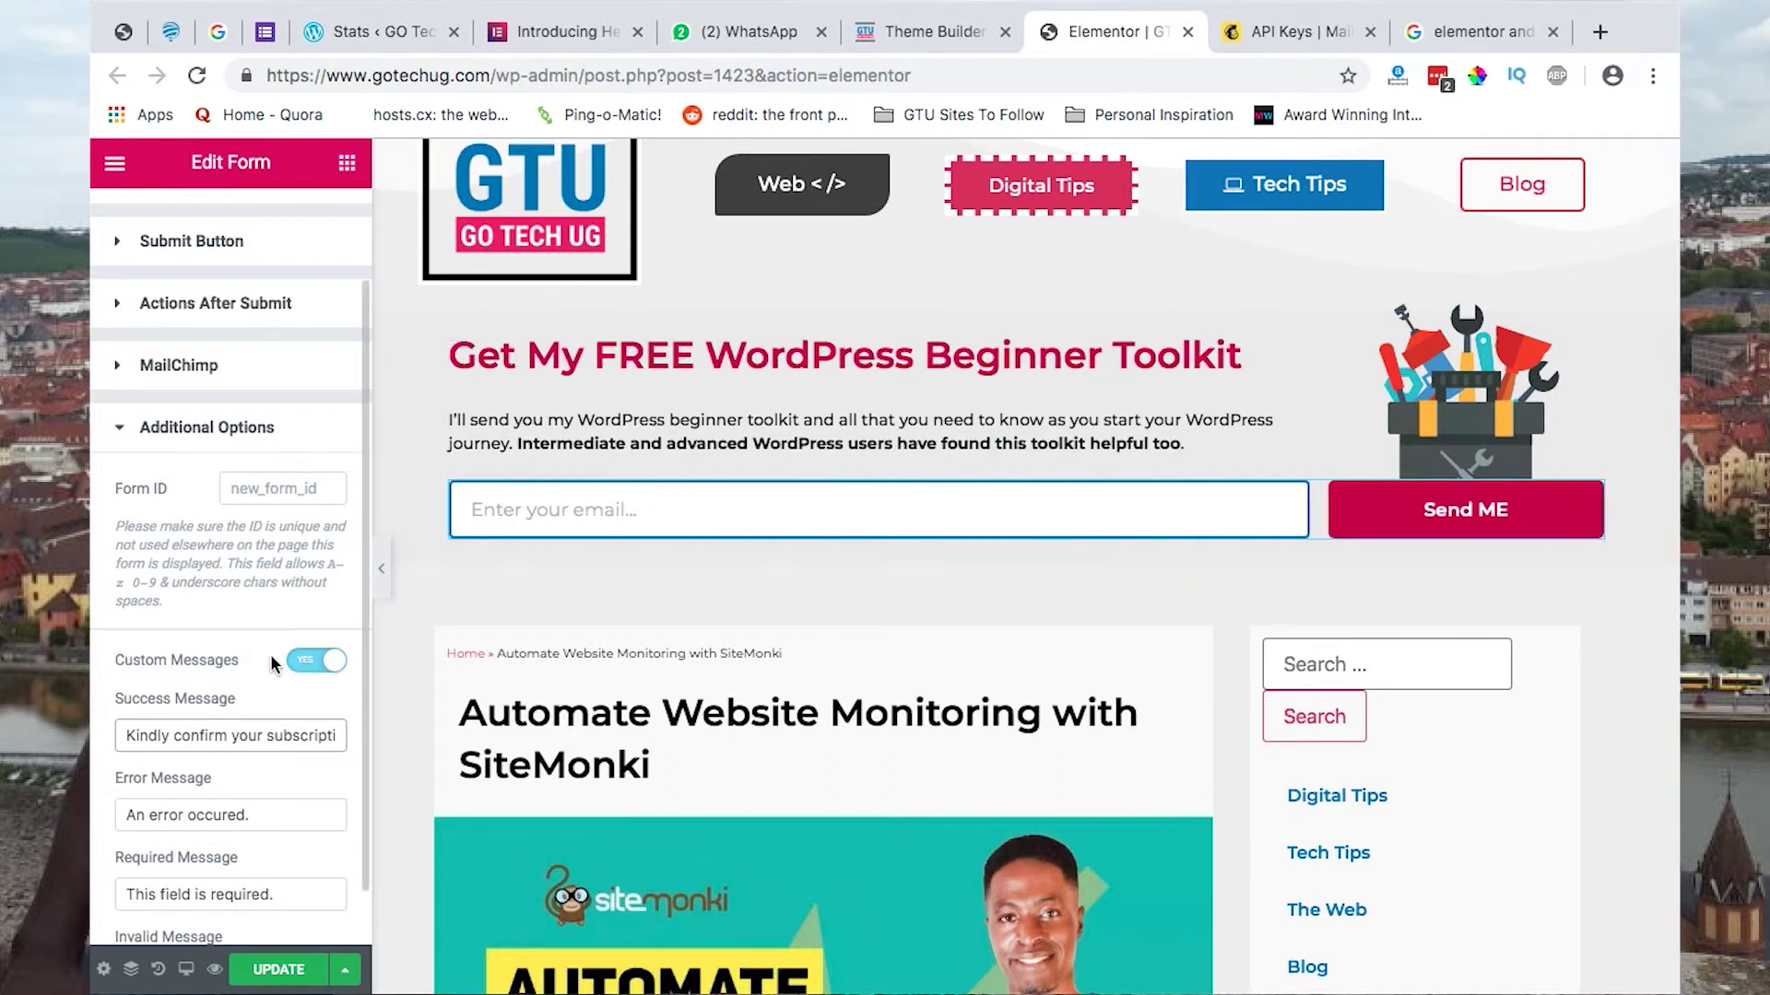
scroll(216, 742, "down", 1)
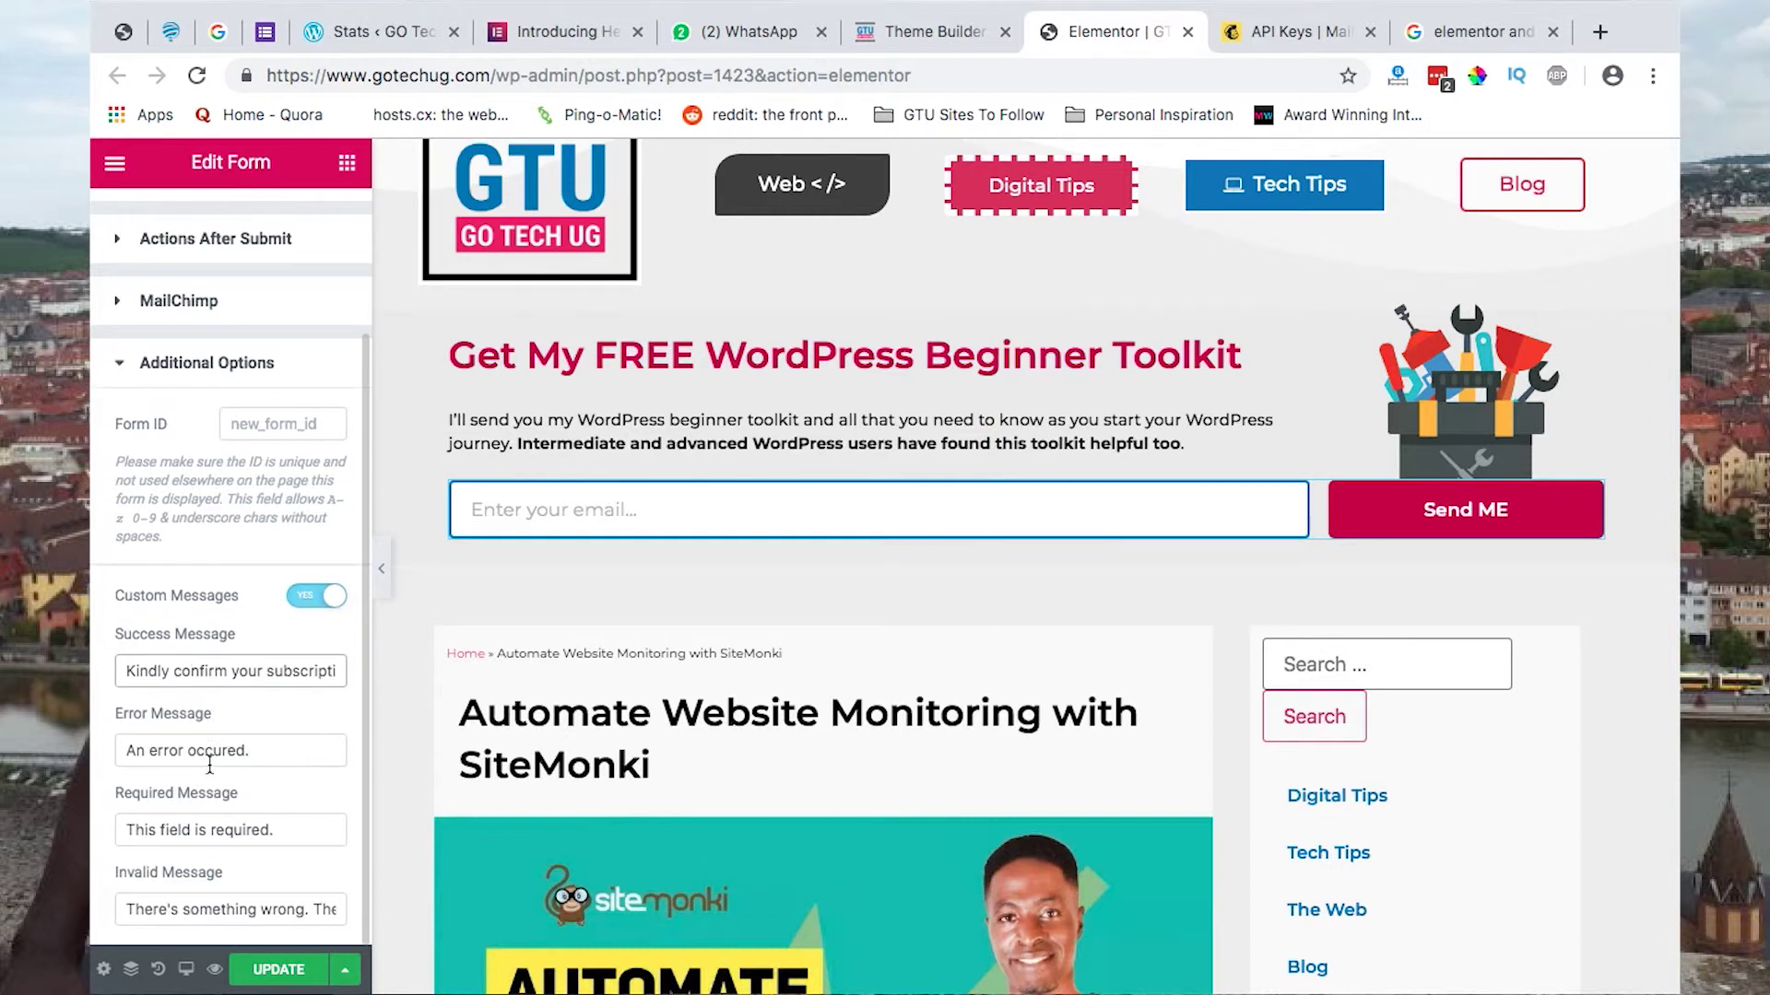
left_click(210, 751)
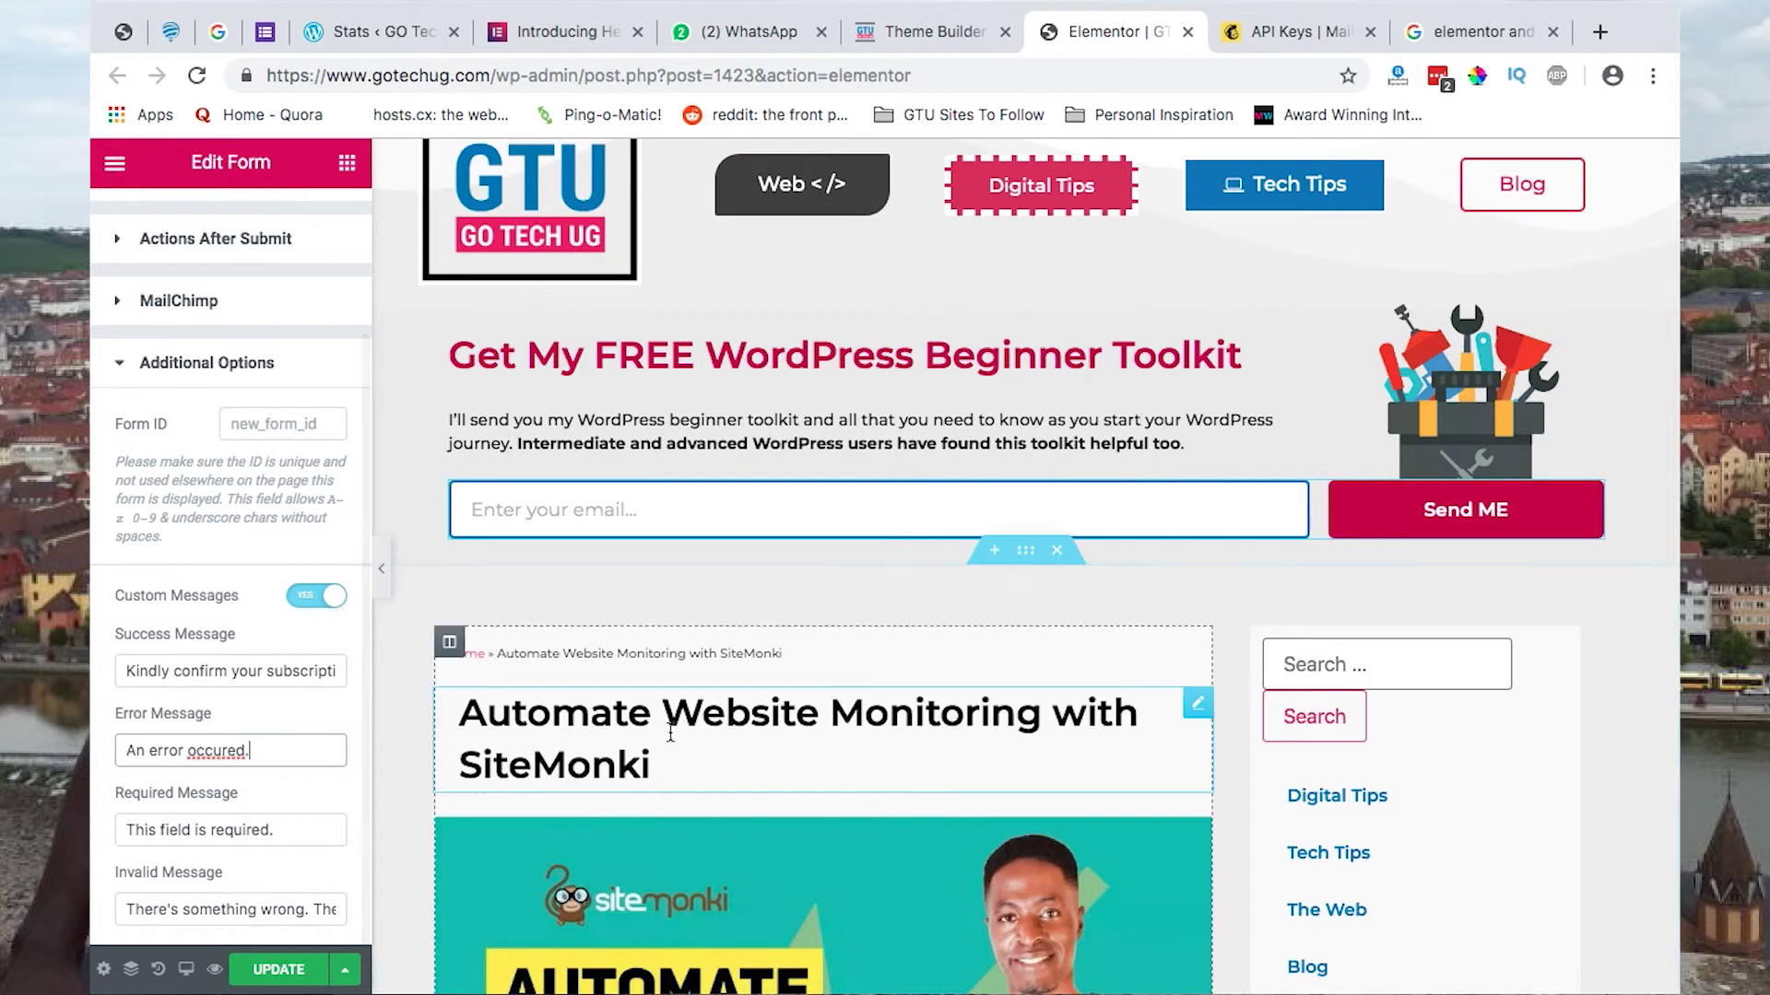
scroll(672, 736, "up", 1)
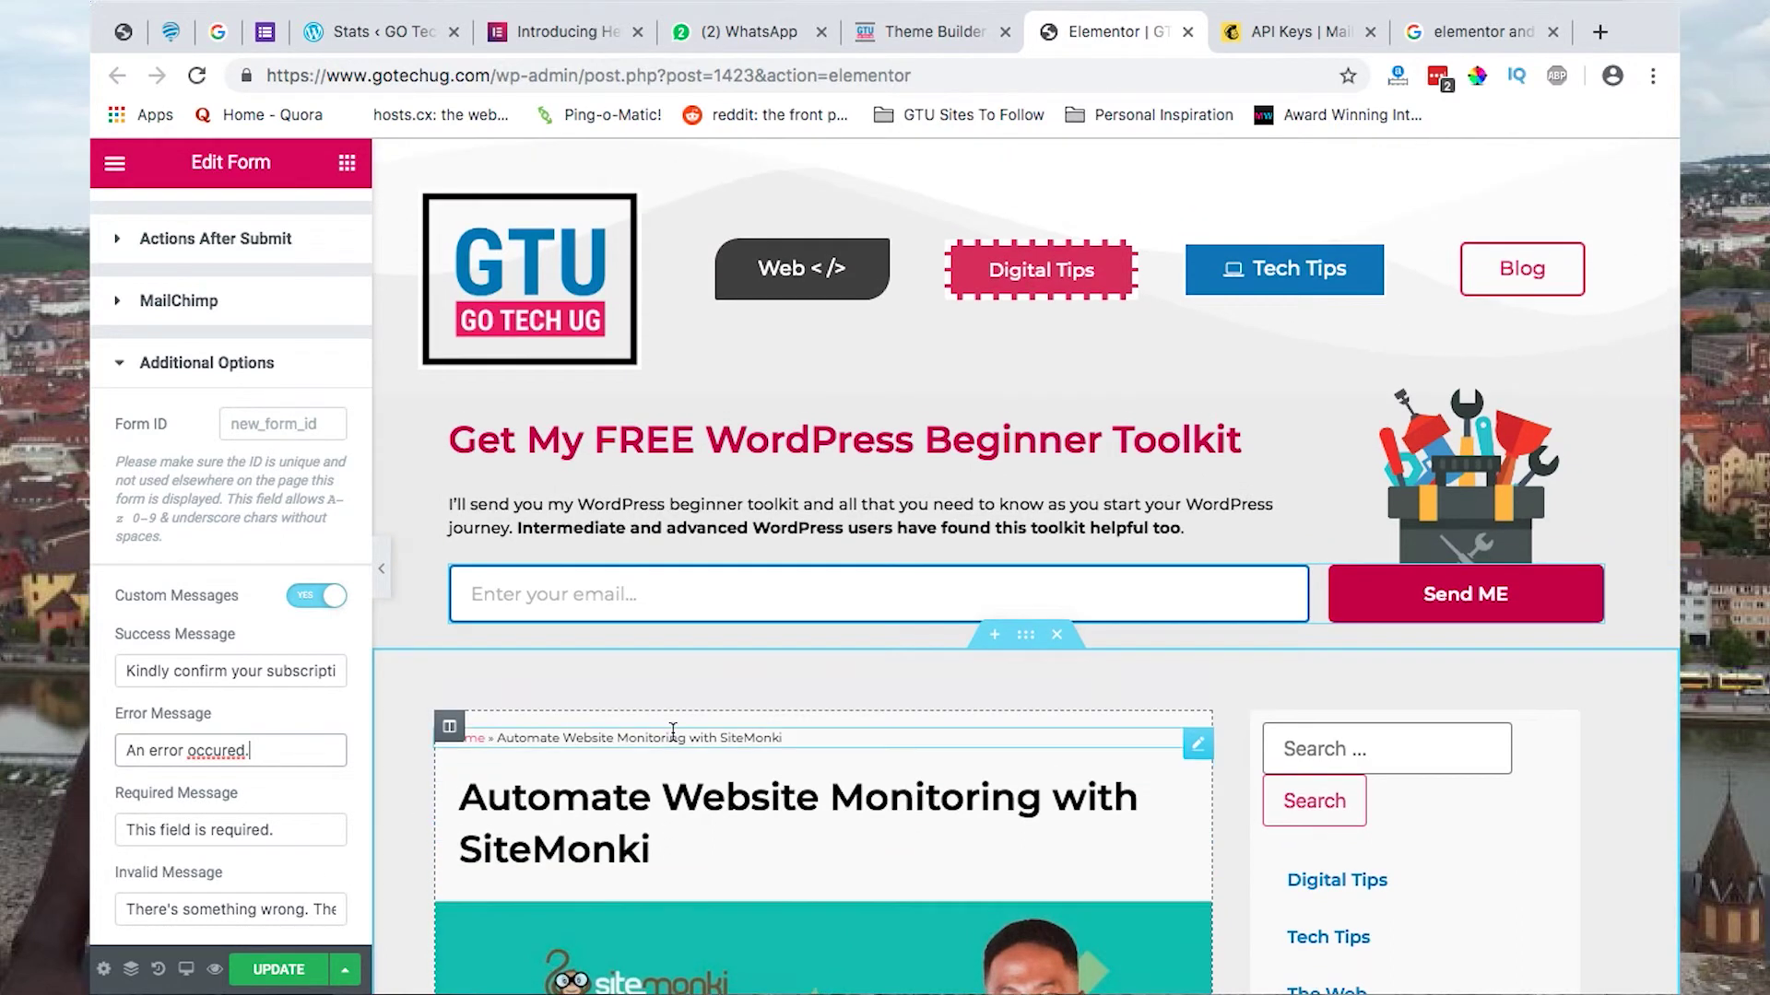